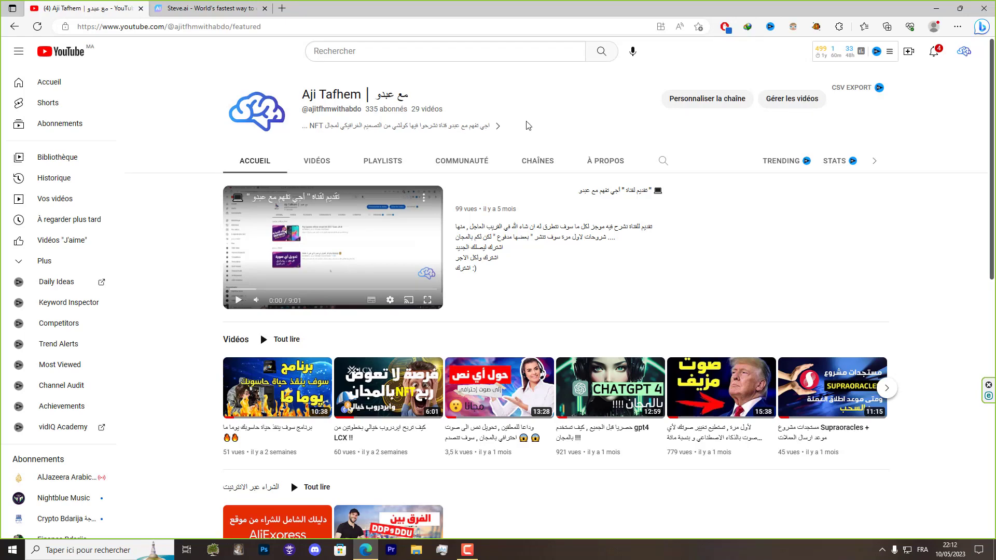
Look over the YouTube channel's home page, from its featured video down to the gaming channel section
scroll(929, 166, down, 6)
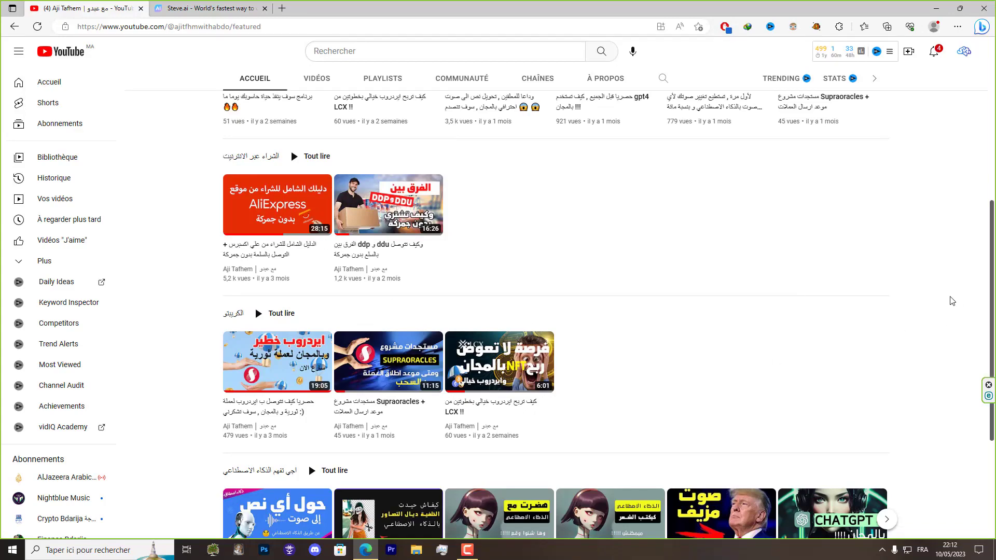
drag(993, 231, 994, 144)
scroll(900, 207, up, 2)
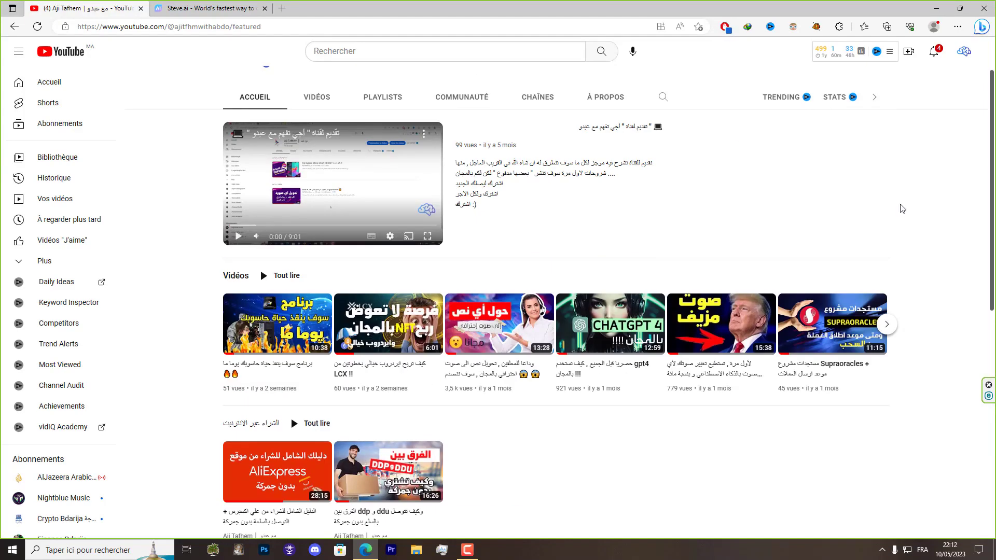
scroll(901, 206, down, 9)
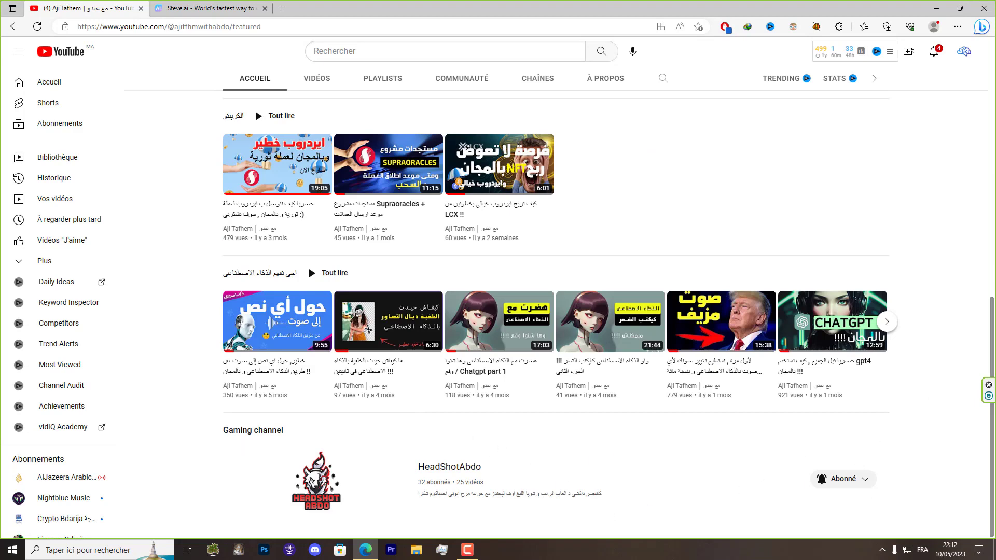
scroll(745, 141, up, 5)
scroll(747, 130, up, 2)
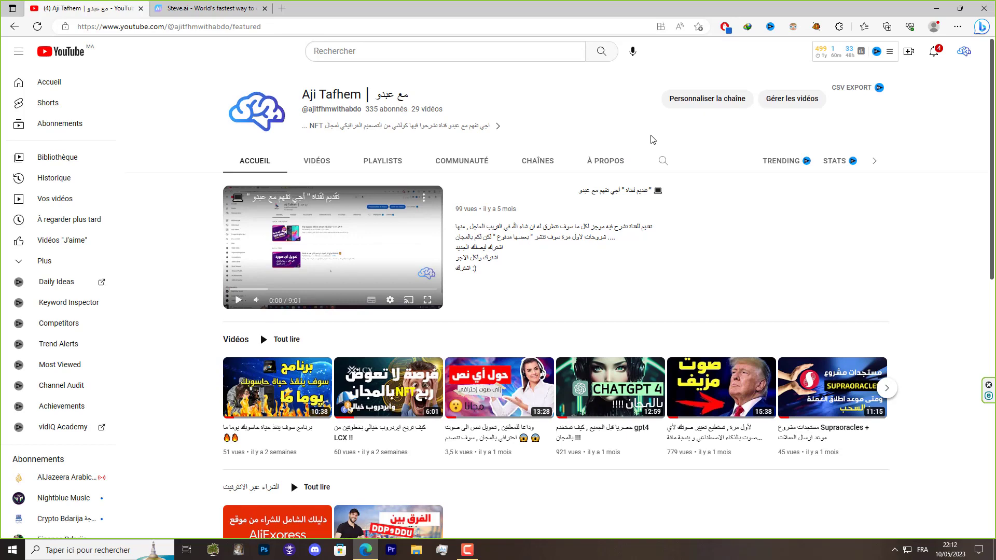
Switch to the Steve AI website and sign up for an account with Google
click(210, 9)
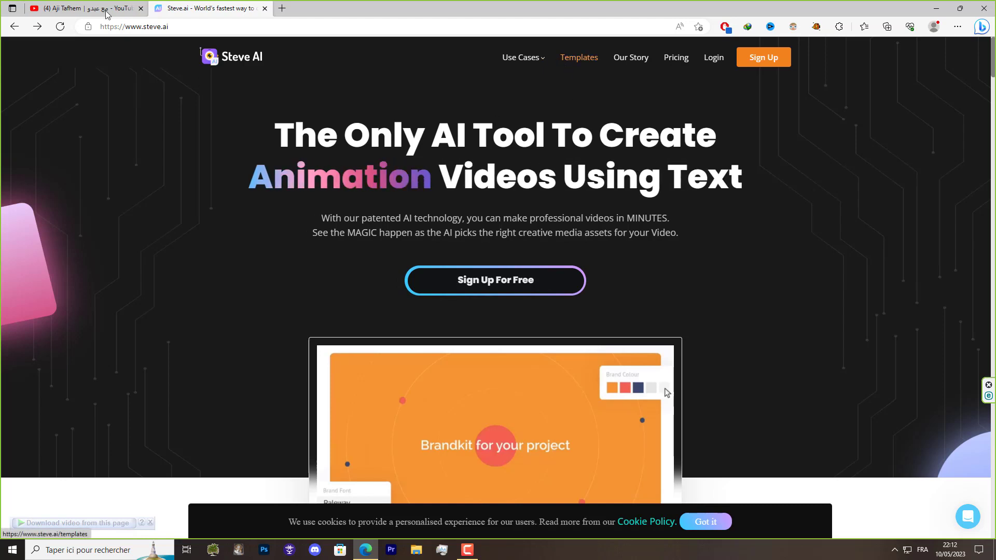
click(672, 66)
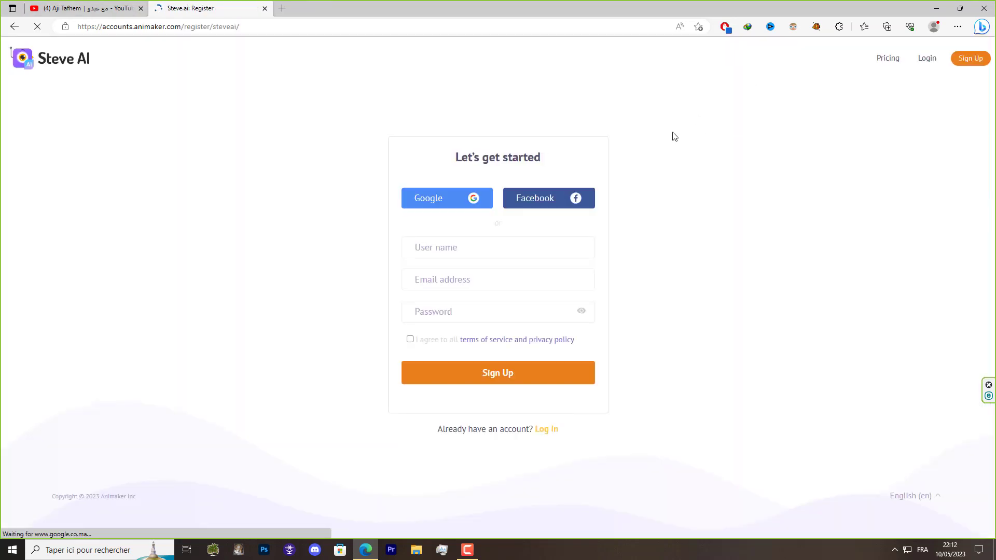
click(471, 206)
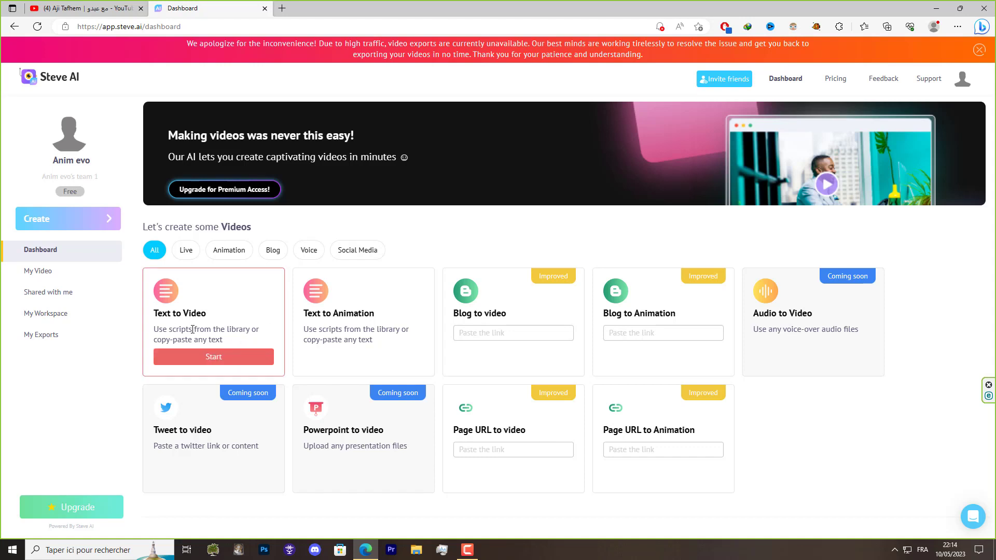
Start a Text to Video project and set the auto-generated script's video type to Animation Video
click(214, 358)
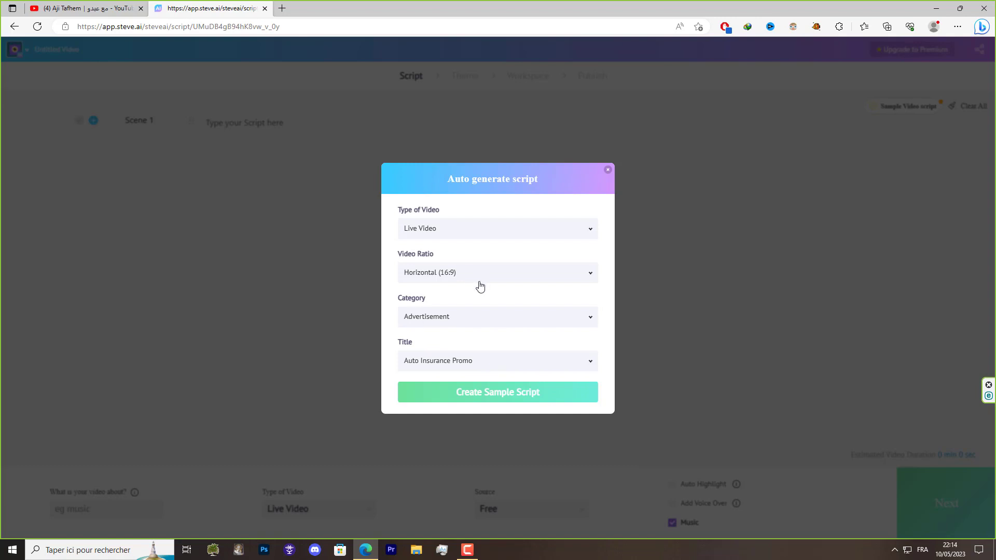
click(493, 225)
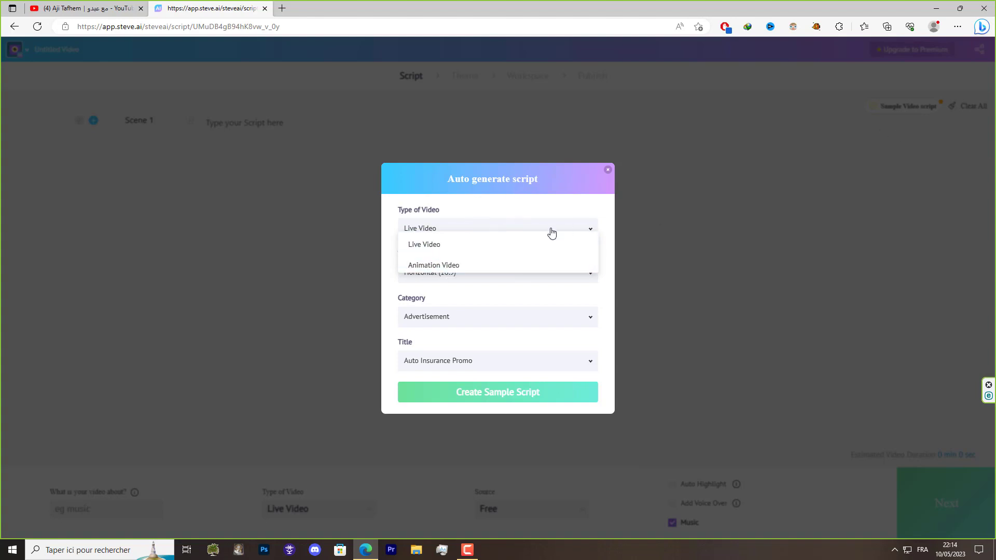
click(456, 267)
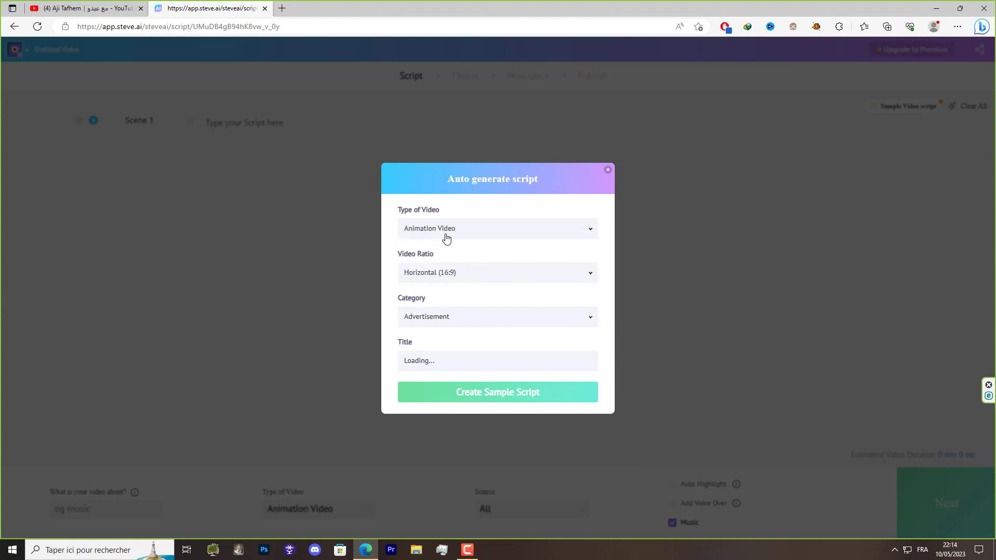
Set the sample script's title to Restaurant Promo
click(453, 365)
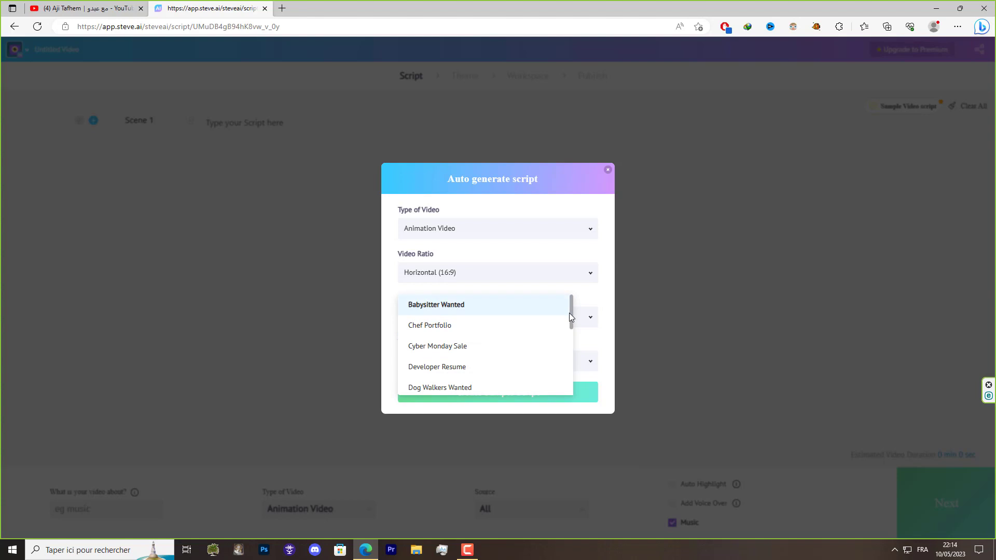
drag(571, 314, 553, 386)
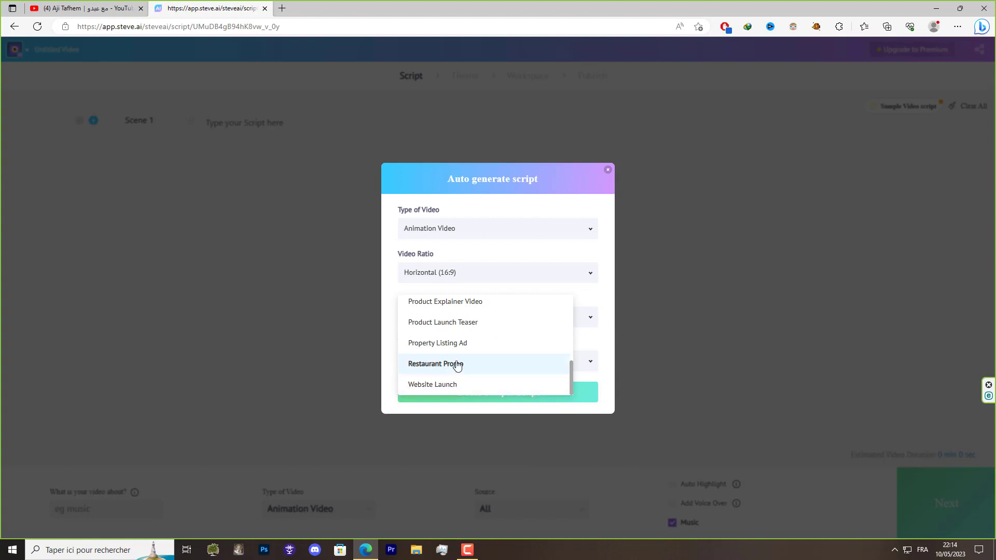
click(503, 369)
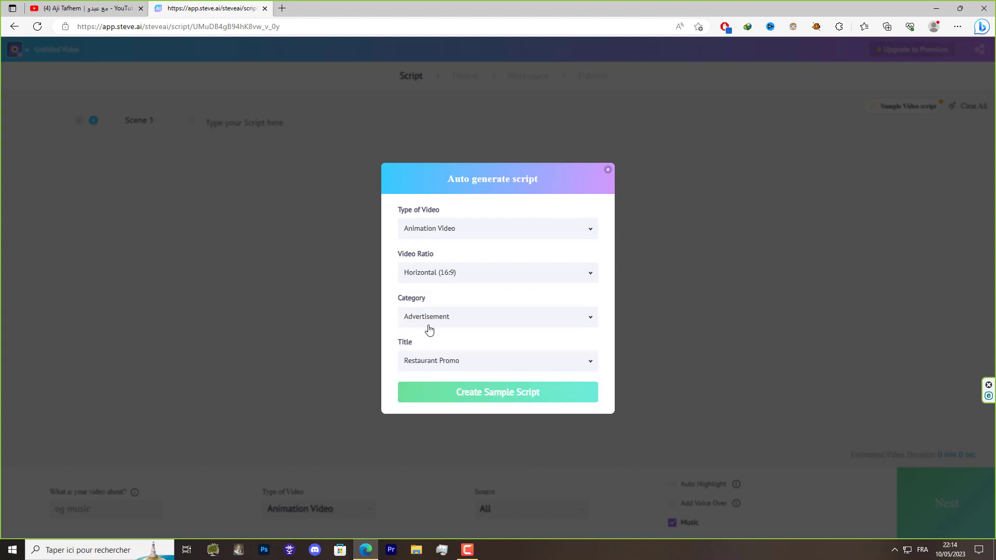
Create a sample script with the category Food and the title Cafe Ad
click(447, 318)
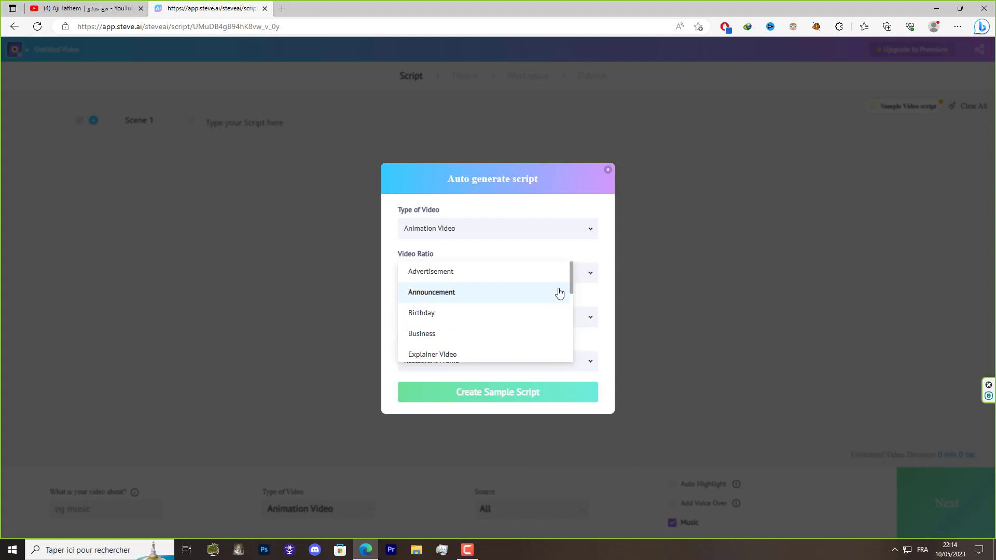
mouse_move(571, 281)
mouse_down()
mouse_move(568, 344)
mouse_move(570, 264)
mouse_move(569, 289)
mouse_up()
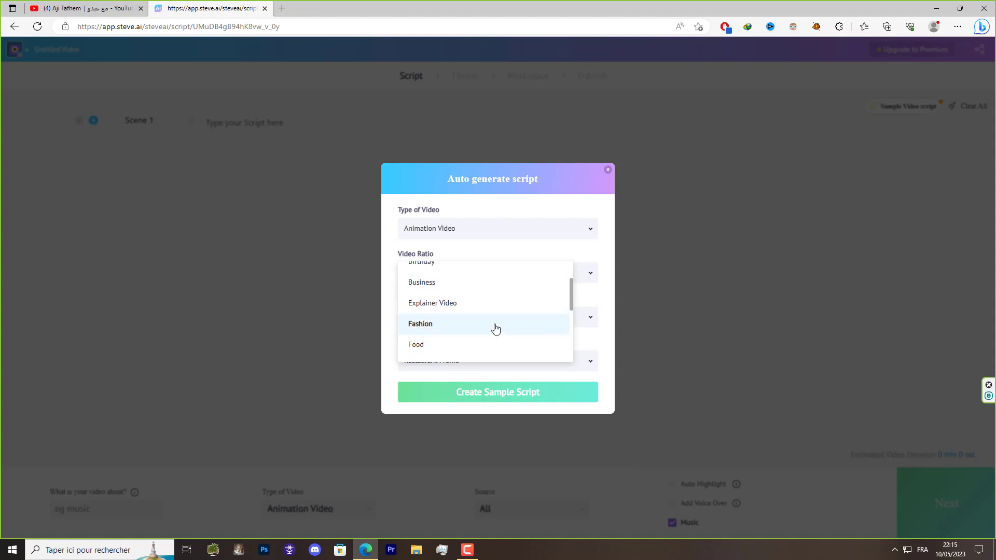
scroll(570, 292, down, 1)
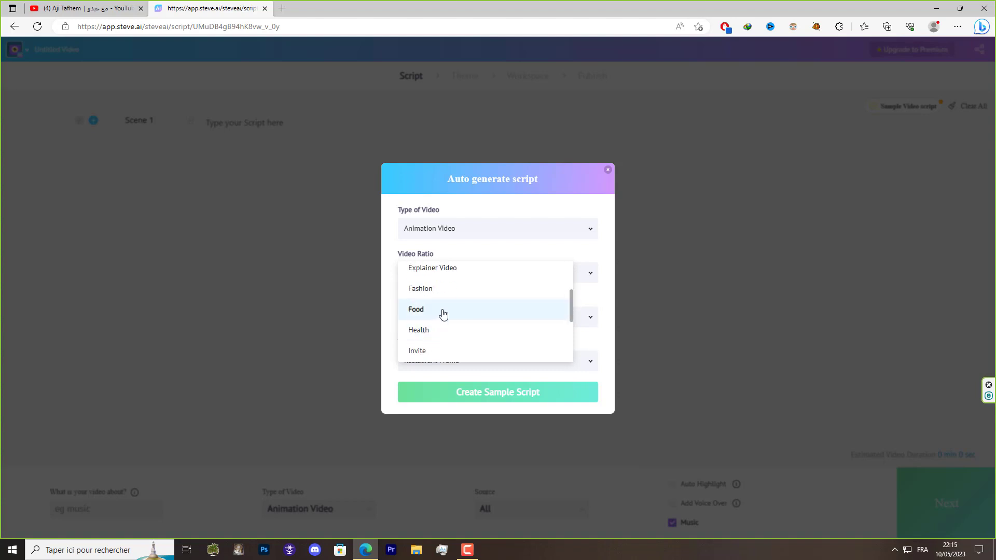
click(443, 314)
click(437, 363)
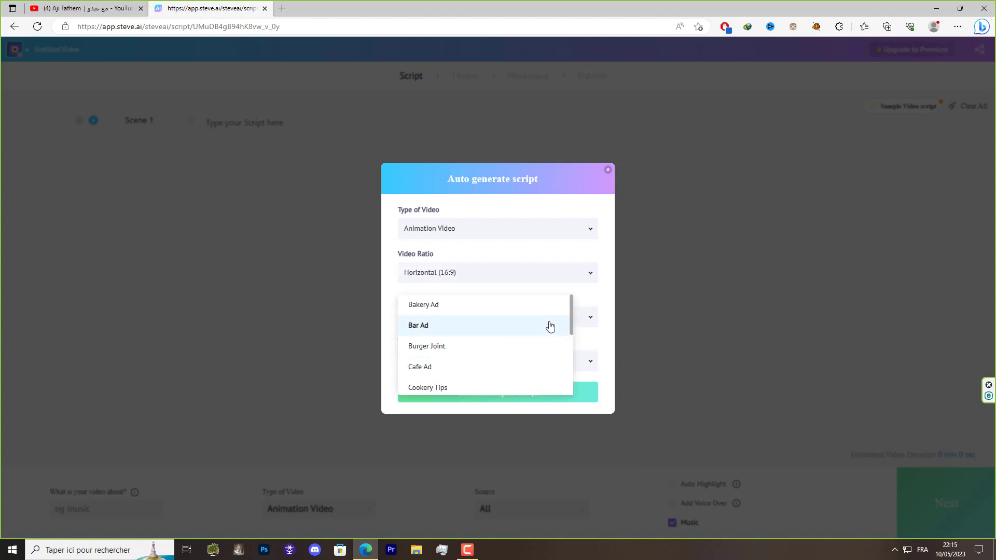
mouse_move(571, 323)
mouse_down()
mouse_move(561, 389)
mouse_move(570, 326)
mouse_up()
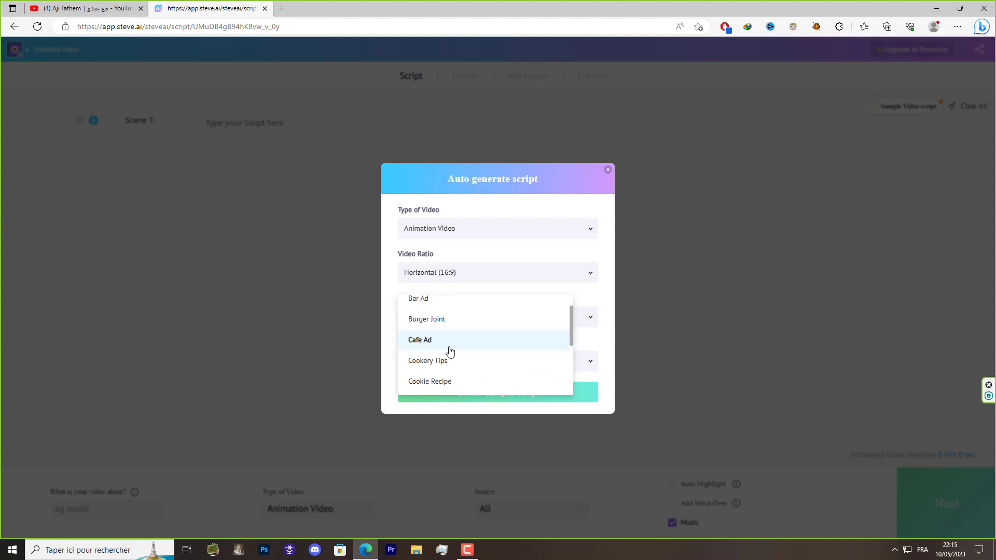
click(483, 340)
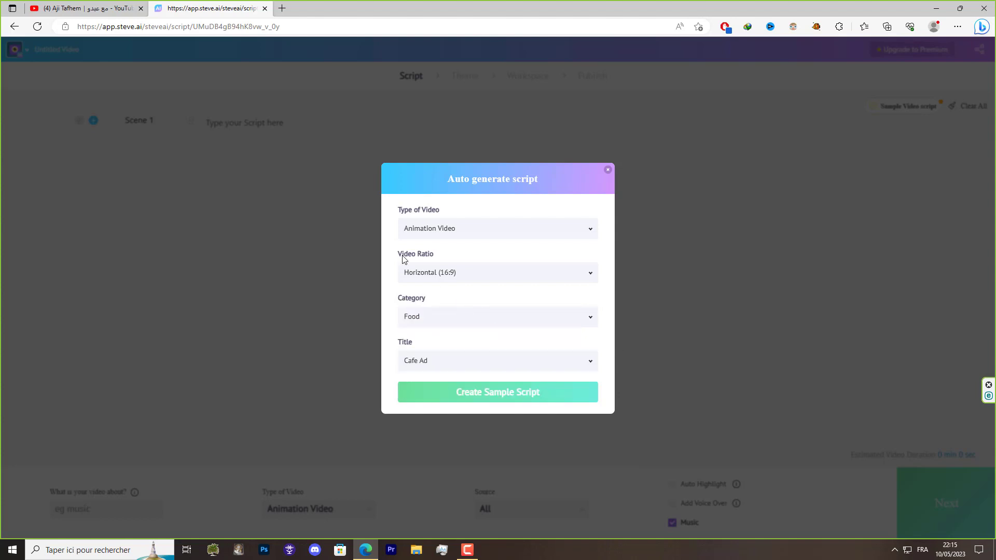
click(519, 399)
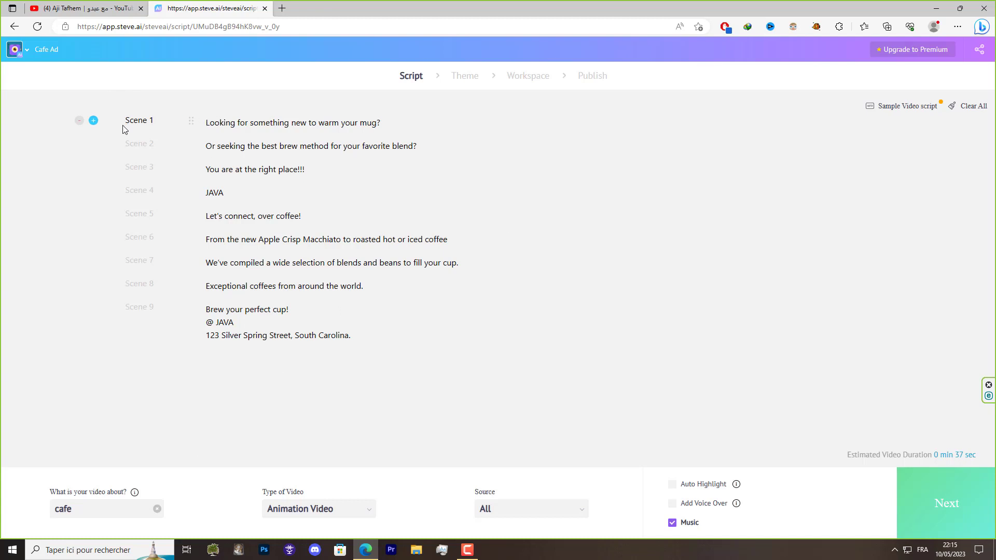
Review the generated script scene by scene through Scene 9, along with the Add Voice Over option
click(141, 145)
click(468, 551)
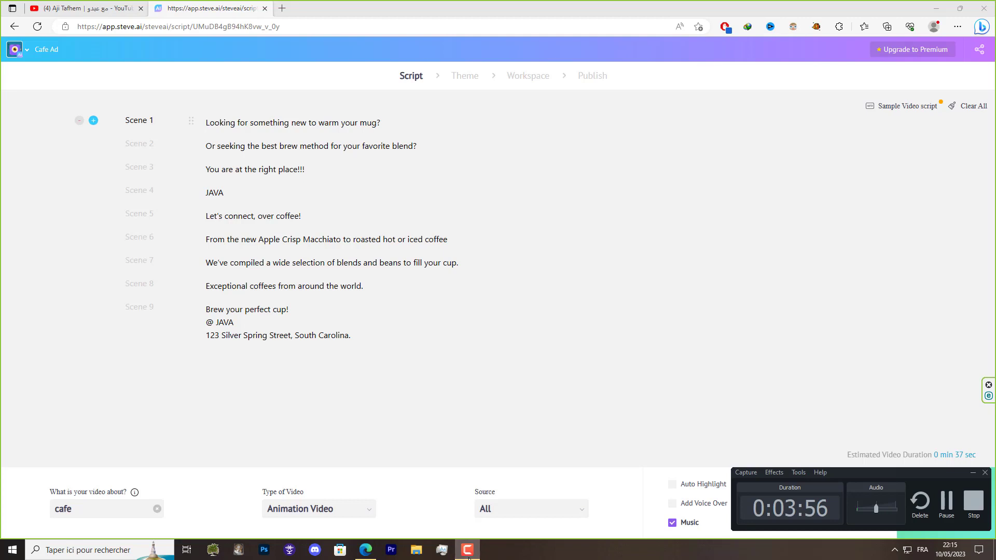
click(468, 557)
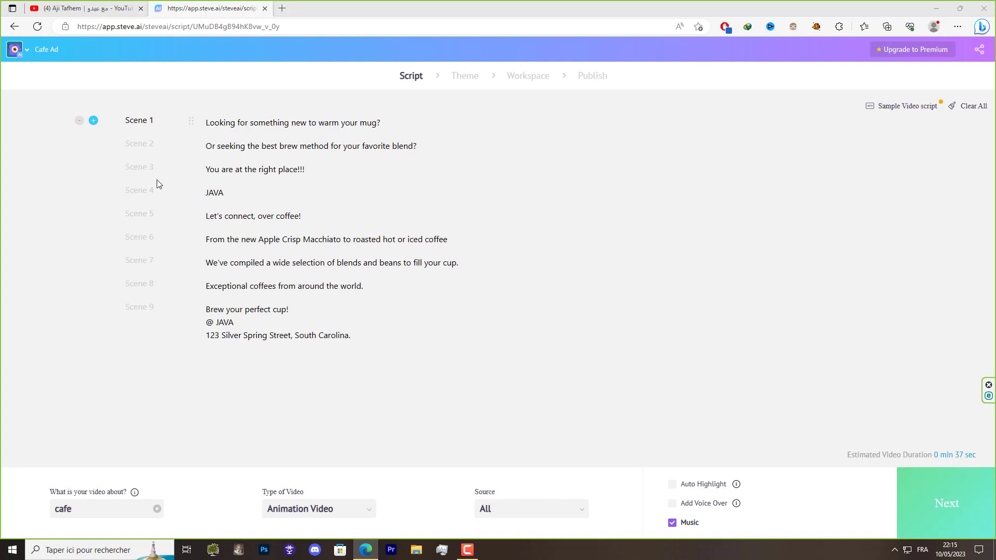
click(230, 192)
click(290, 216)
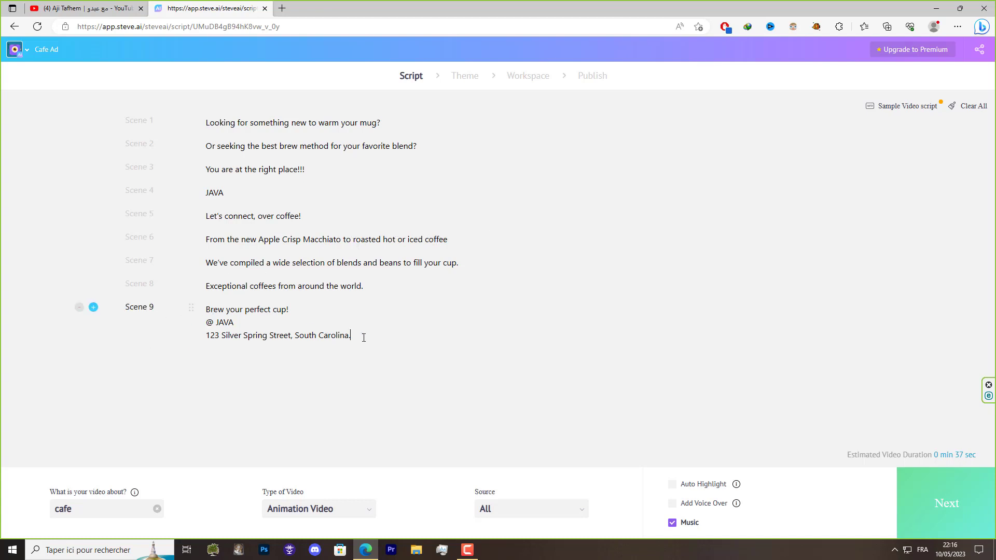
drag(362, 337, 190, 313)
click(487, 332)
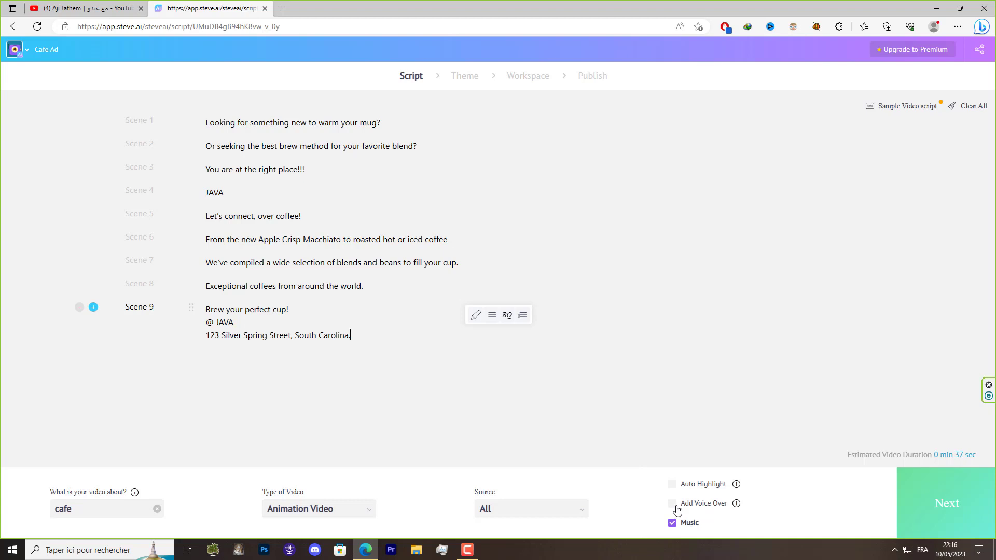
mouse_move(734, 506)
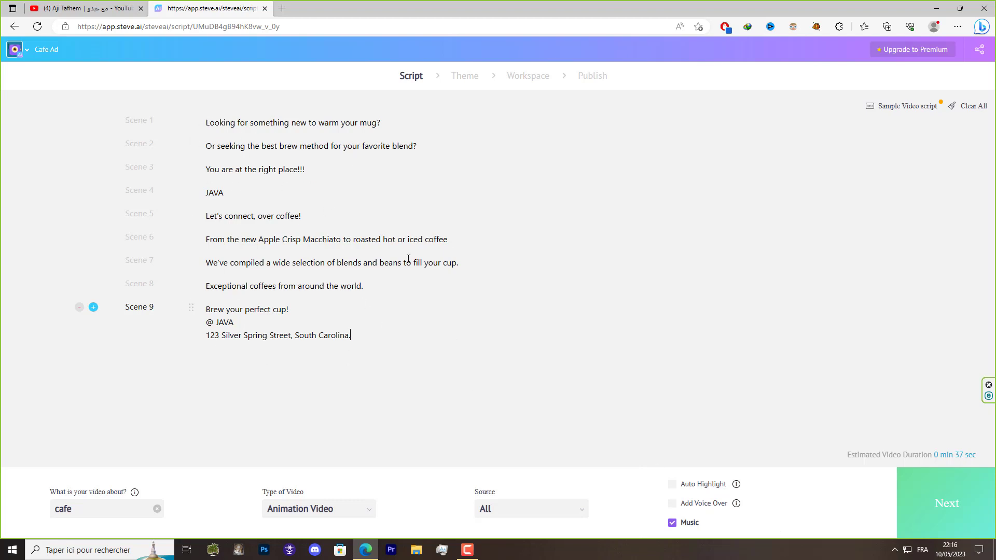
Look up the text-to-speech video on the YouTube channel page and return to the Cafe Ad script
click(83, 8)
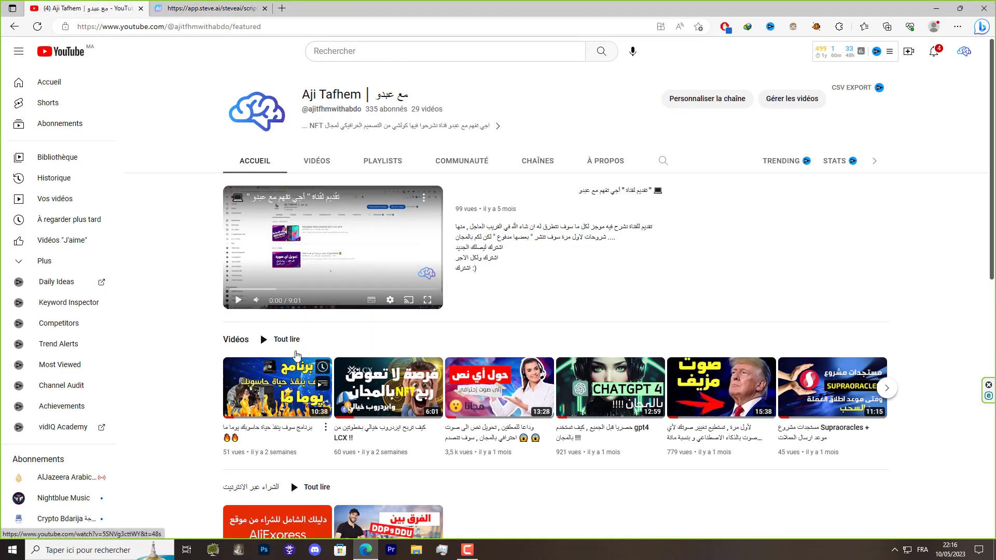
mouse_move(482, 404)
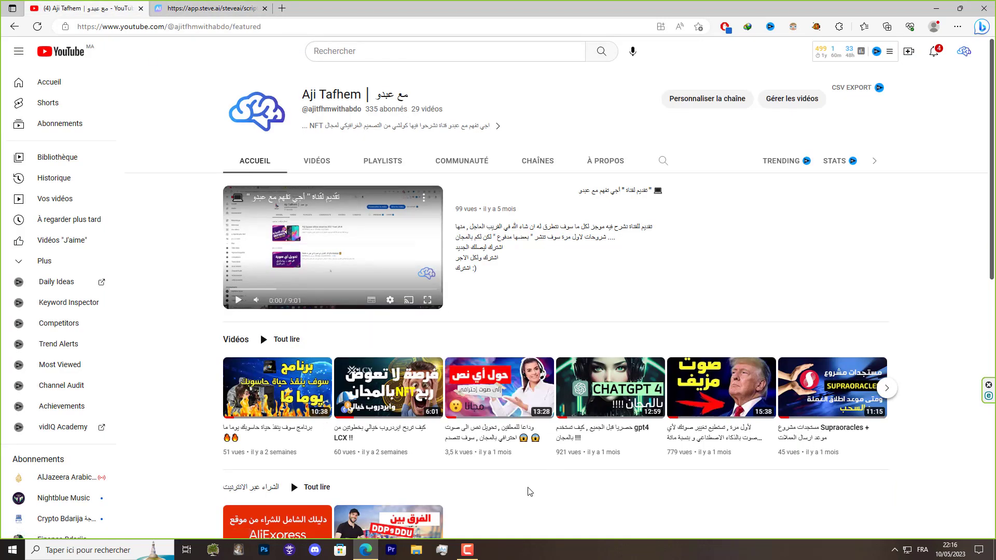
click(215, 11)
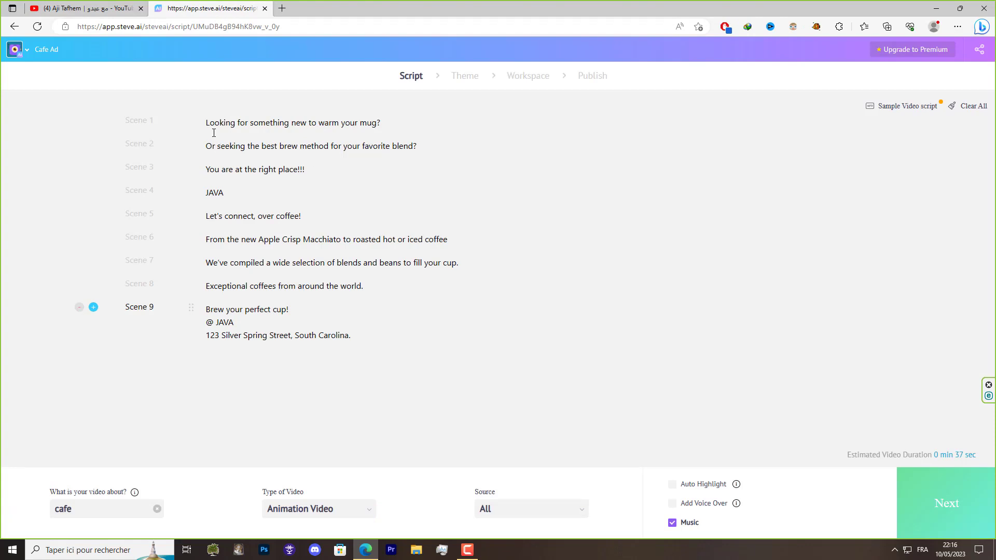
Check the copy options for the script text of Scenes 9 and 8, and revisit the text-to-speech video on YouTube
drag(209, 123, 360, 123)
drag(356, 340, 54, 38)
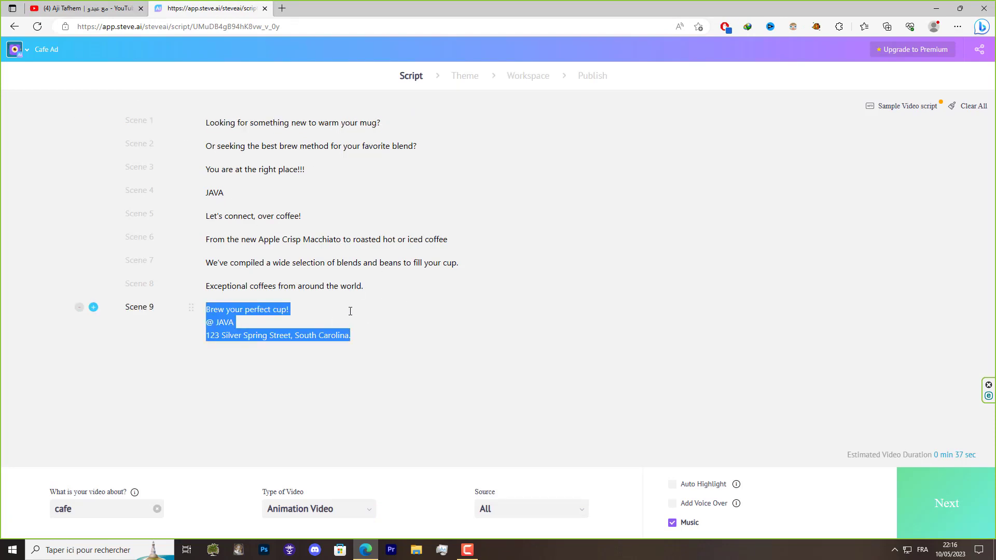
drag(353, 287, 213, 286)
triple_click(327, 287)
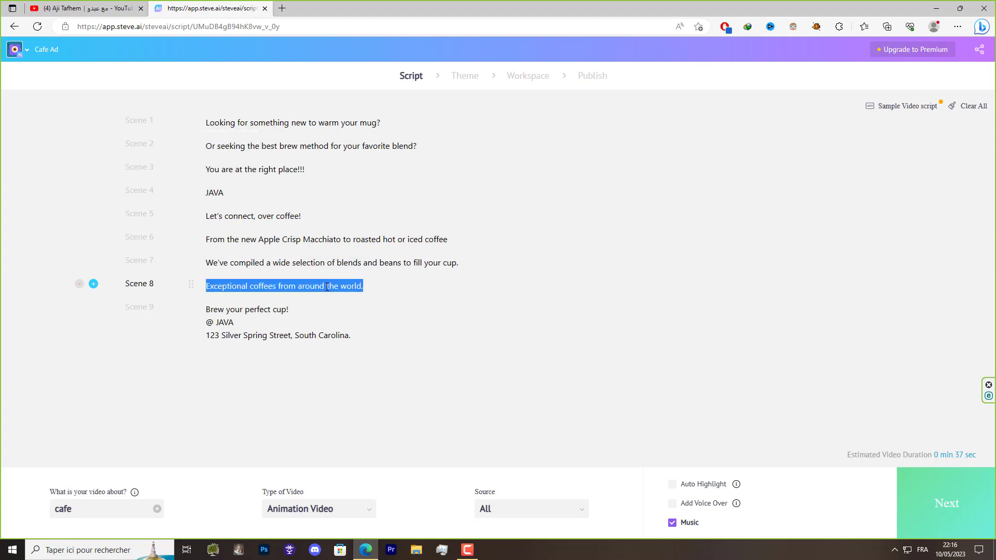
right_click(327, 287)
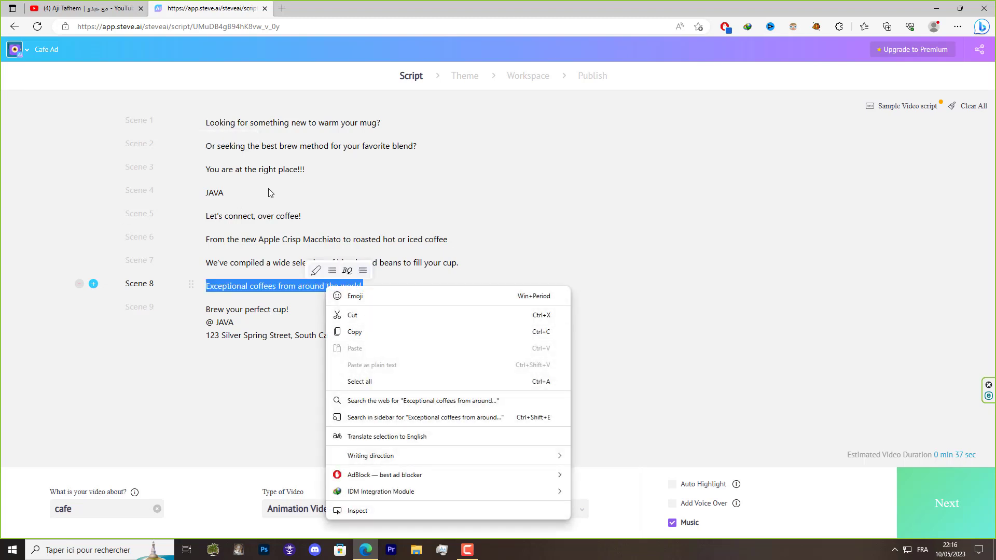
click(91, 6)
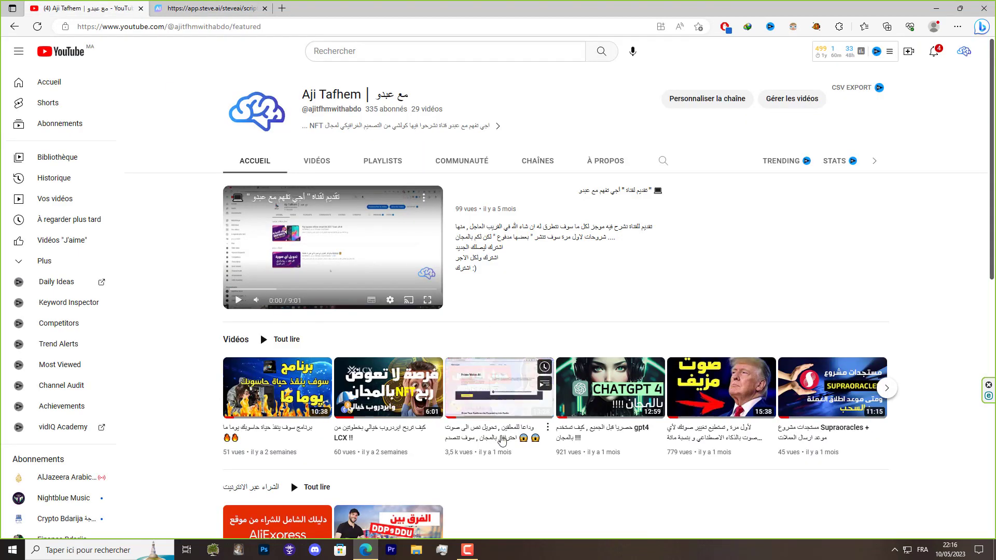
click(228, 6)
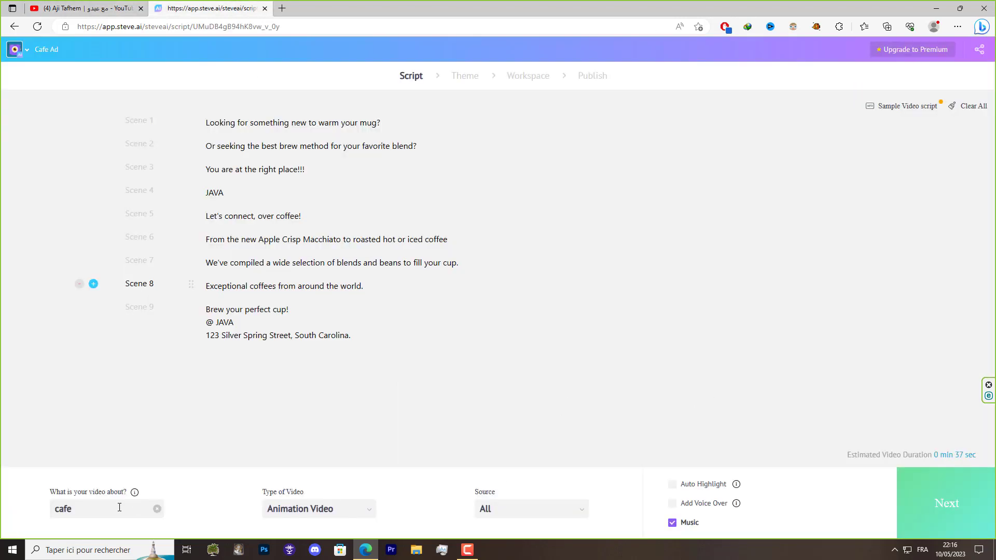
Proceed from the finished script to the themes and choose a design style to generate the Cafe Ad video
click(519, 507)
click(948, 500)
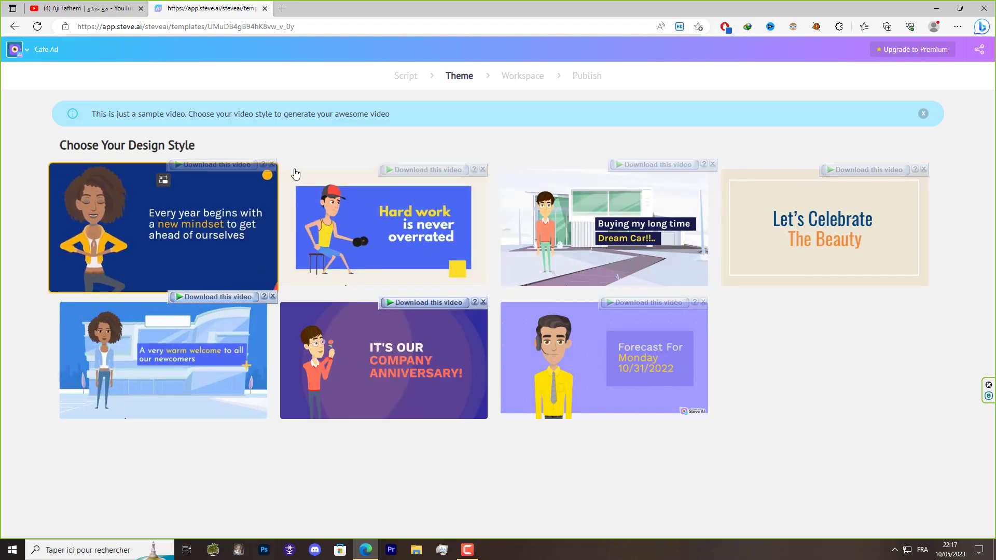
click(516, 400)
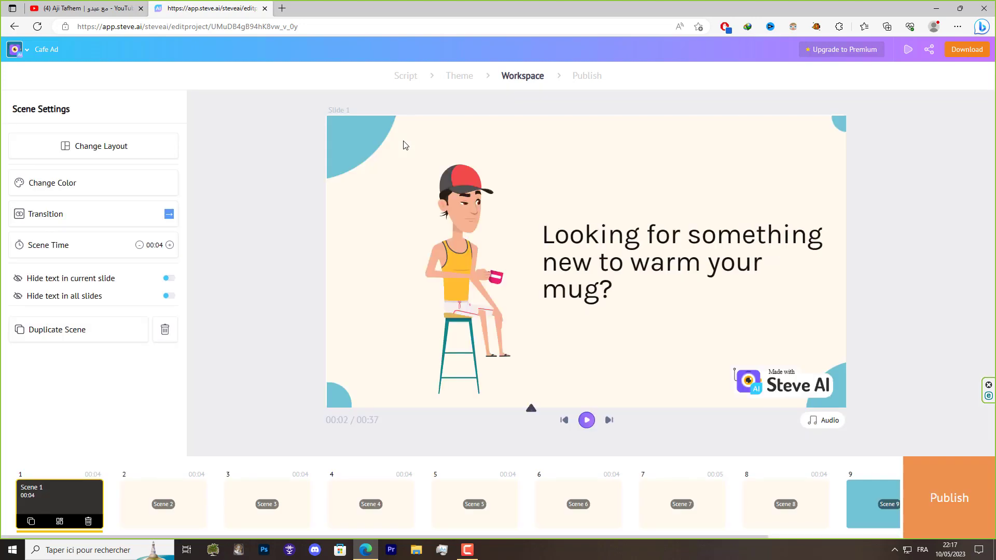
Preview the Cafe Ad video, look at Scenes 2 and 3, and dismiss the premium plans offer
click(587, 421)
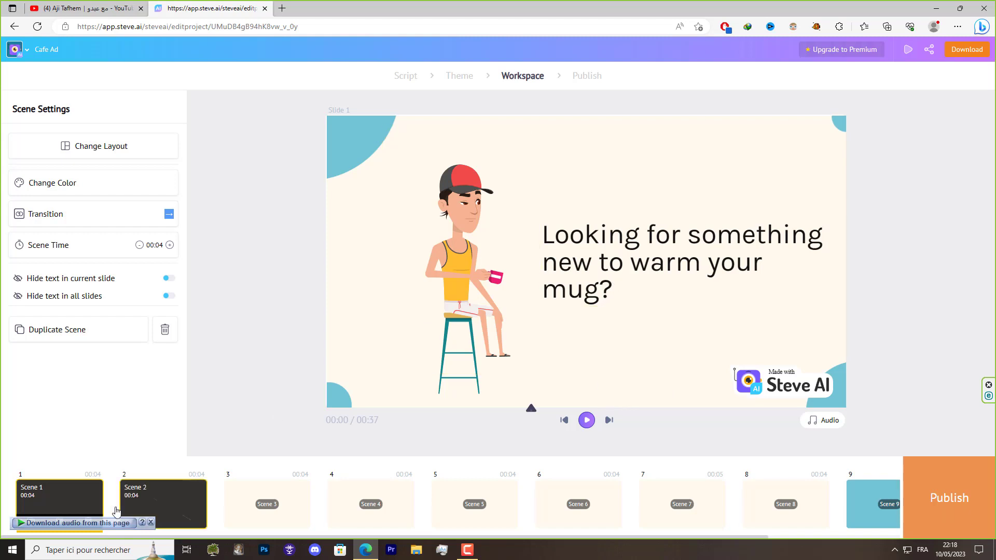
click(168, 506)
click(269, 505)
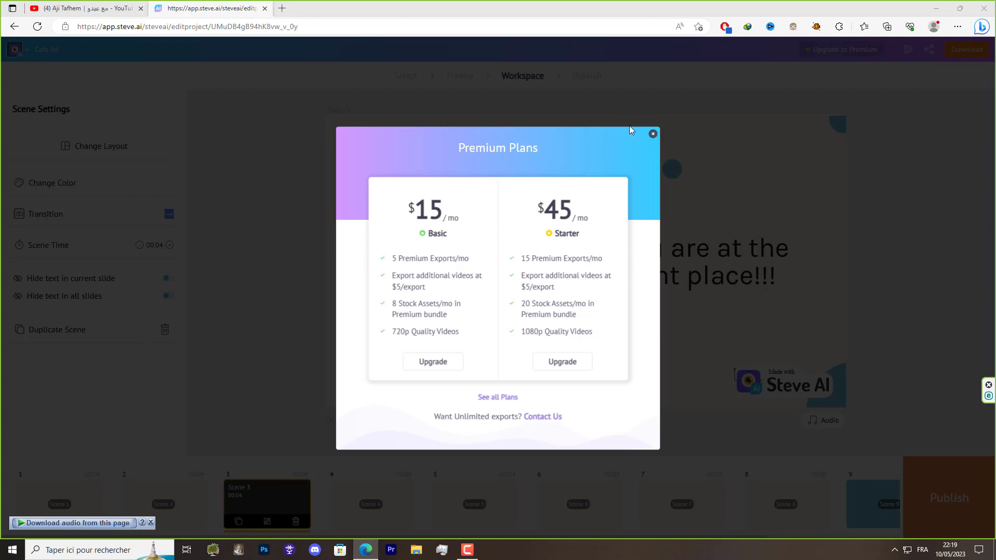
click(654, 135)
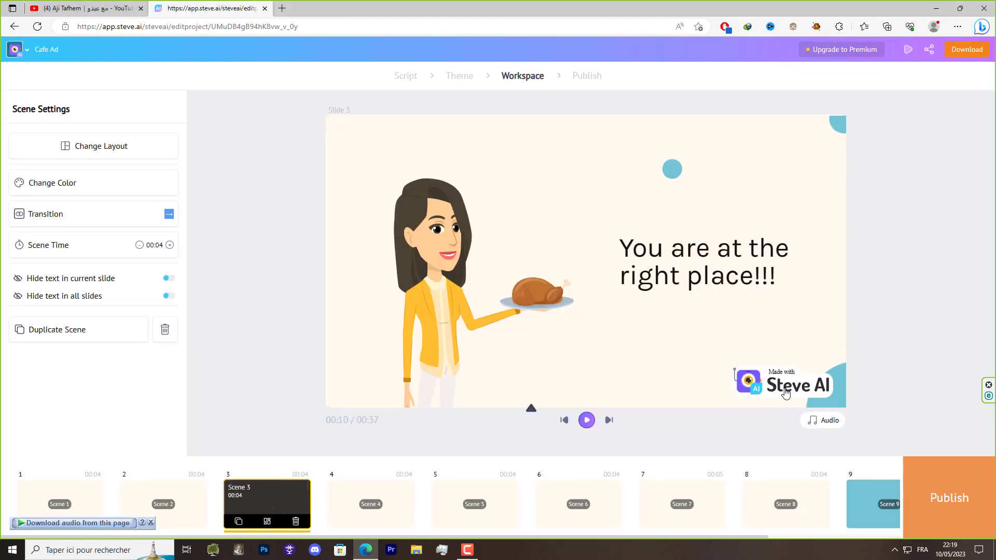
Move Scene 3's text lower, and shrink the woman holding the roast and place her near the slide's left edge
drag(698, 264, 726, 337)
mouse_move(519, 287)
mouse_down()
mouse_move(559, 283)
mouse_move(482, 284)
mouse_move(507, 278)
mouse_up()
click(547, 269)
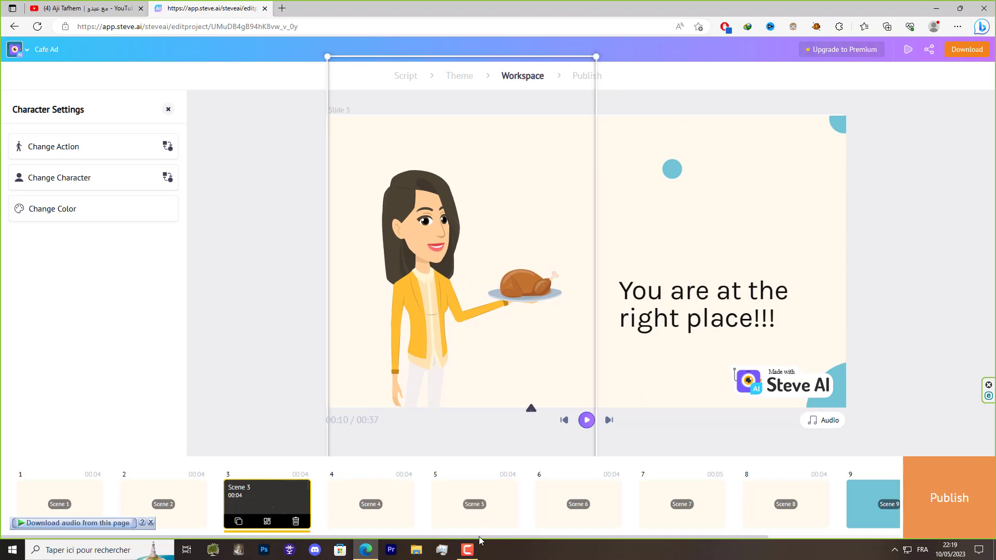
click(517, 124)
drag(423, 211, 471, 203)
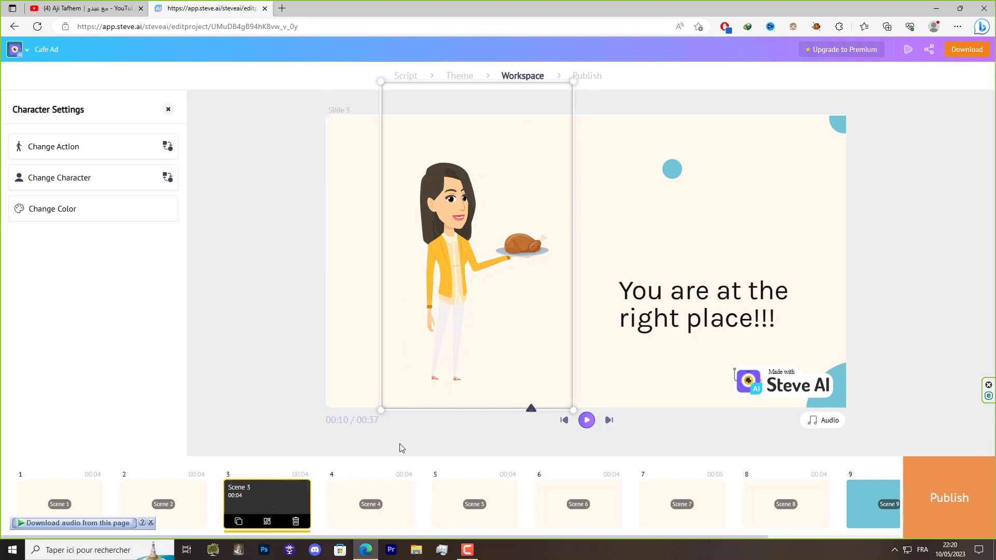
drag(476, 252, 425, 254)
click(565, 235)
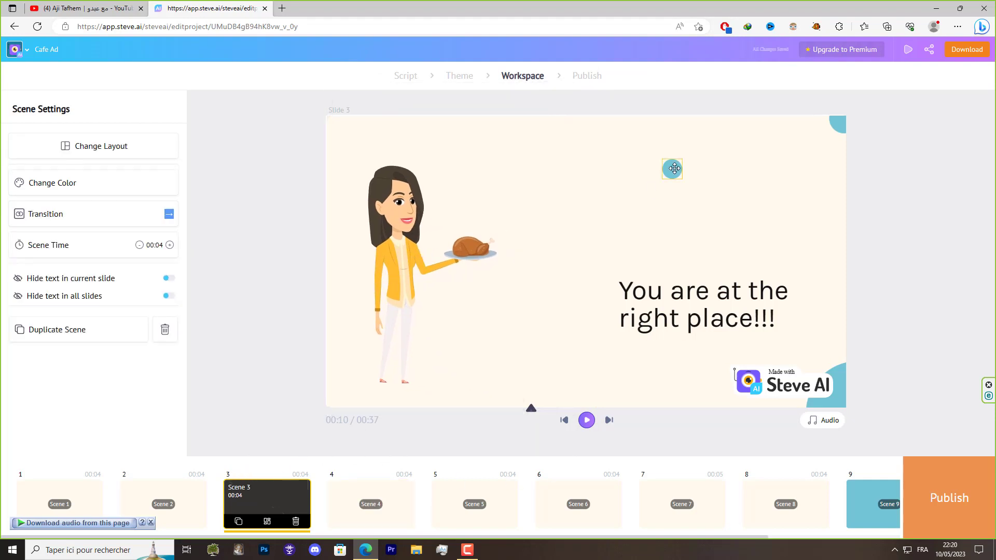
Move Scene 3's small blue circle to the upper middle of the slide and check its colour options
drag(683, 163, 569, 138)
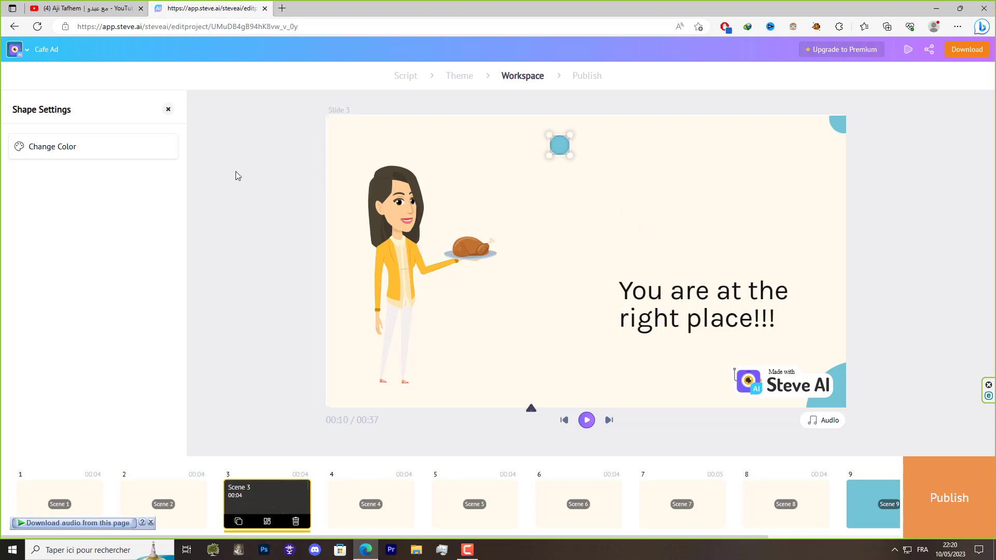
click(66, 149)
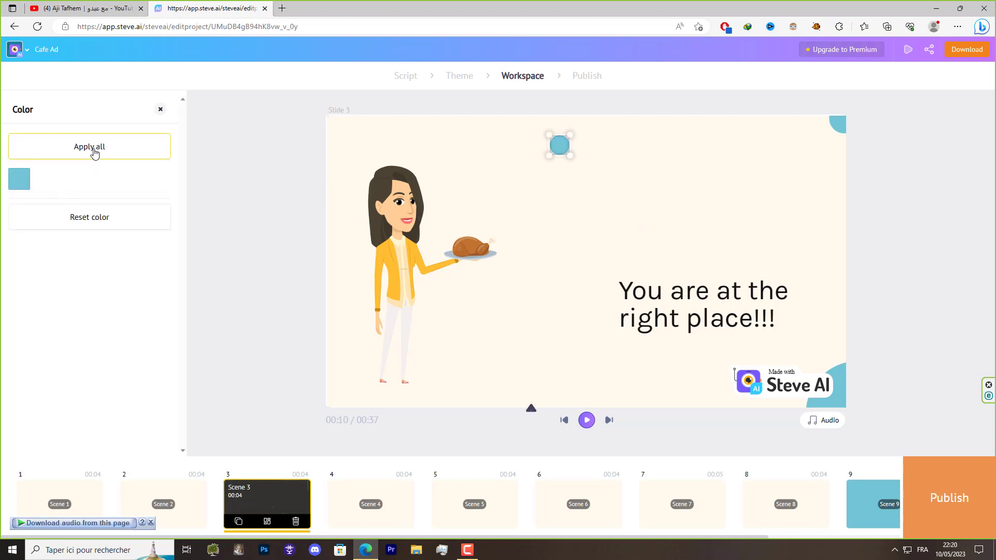
click(160, 110)
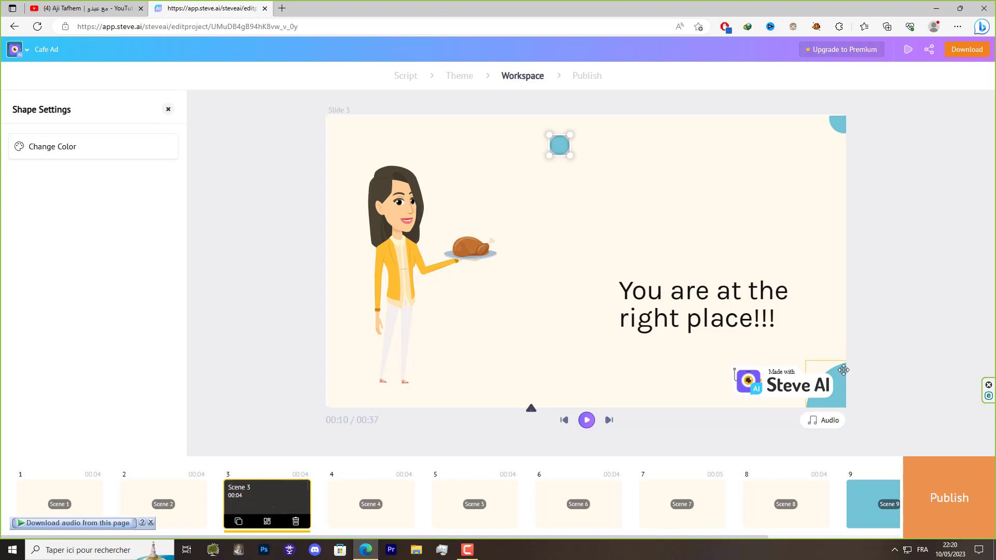
Raise Scene 3's large corner circle to the middle of the right edge and move the text closer to the woman
drag(821, 384, 810, 226)
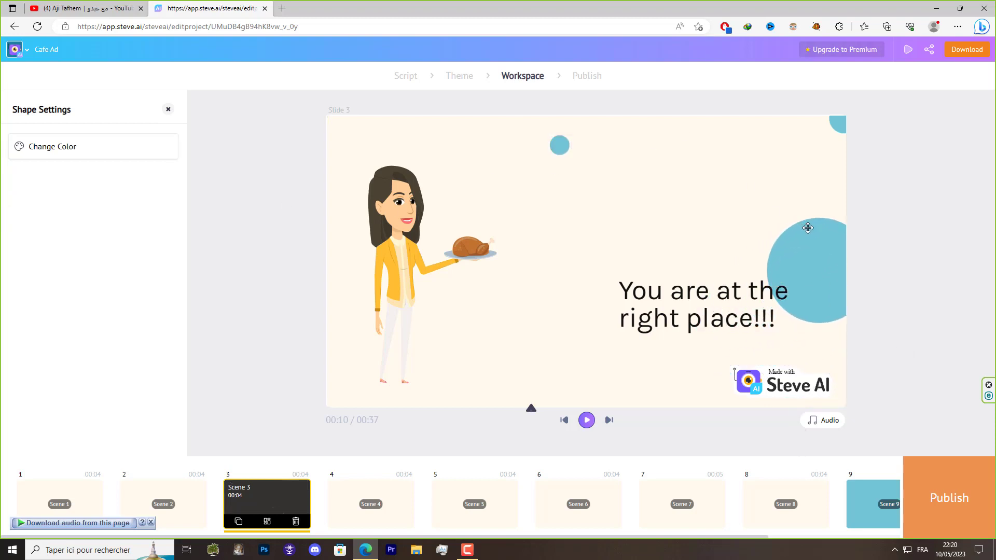
drag(706, 302, 641, 267)
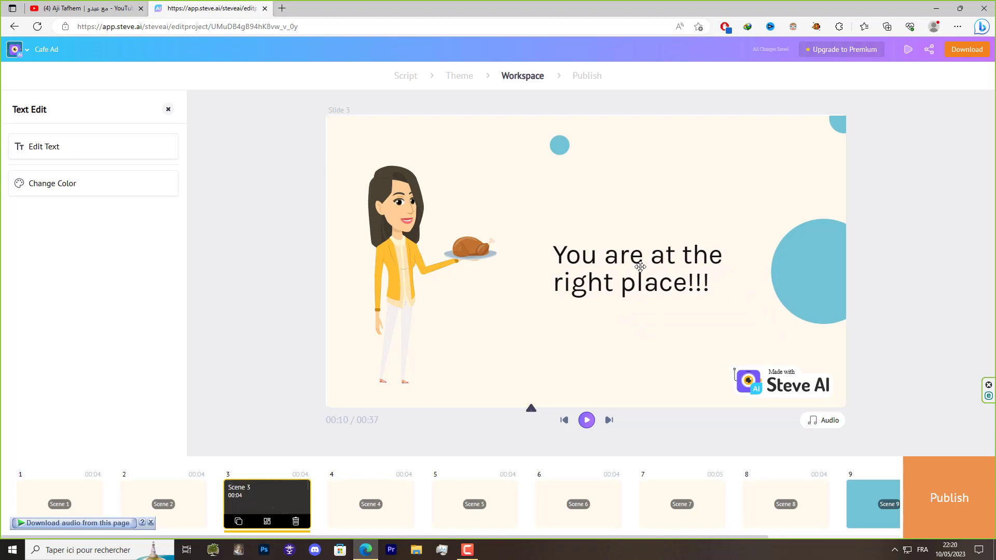
click(893, 234)
In Scene 2, lower the seated woman on the bean bag and shift the text slightly down and right
click(171, 506)
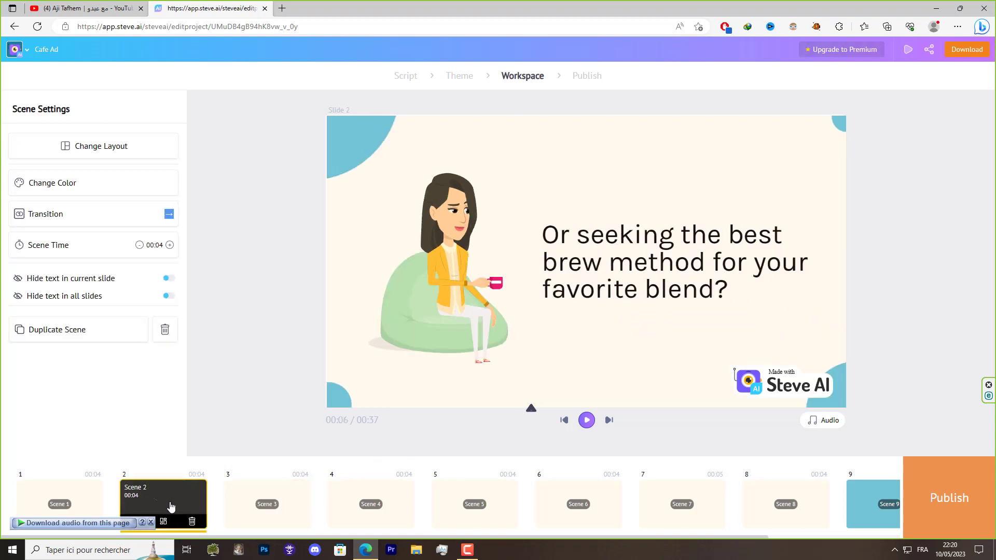
click(405, 318)
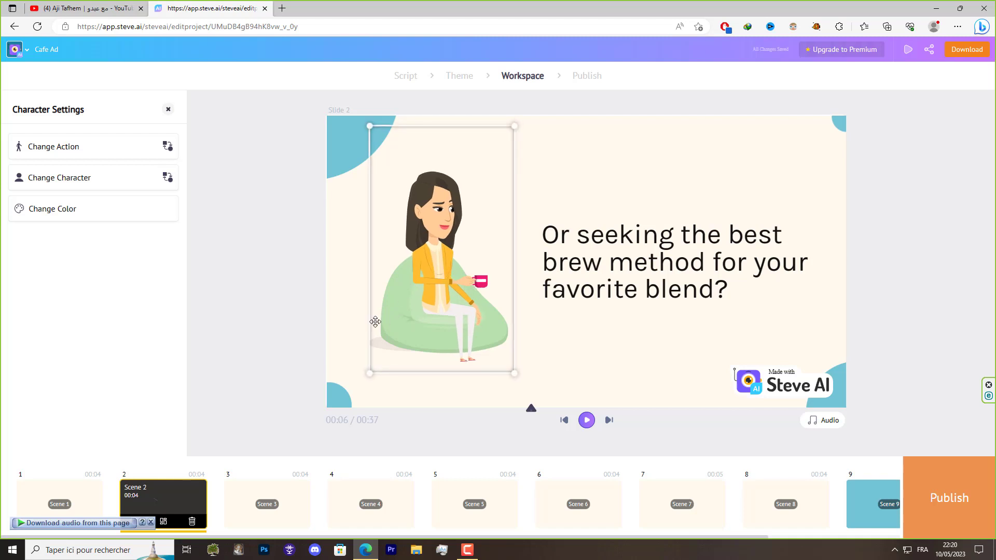
click(401, 317)
drag(401, 317, 396, 350)
click(449, 273)
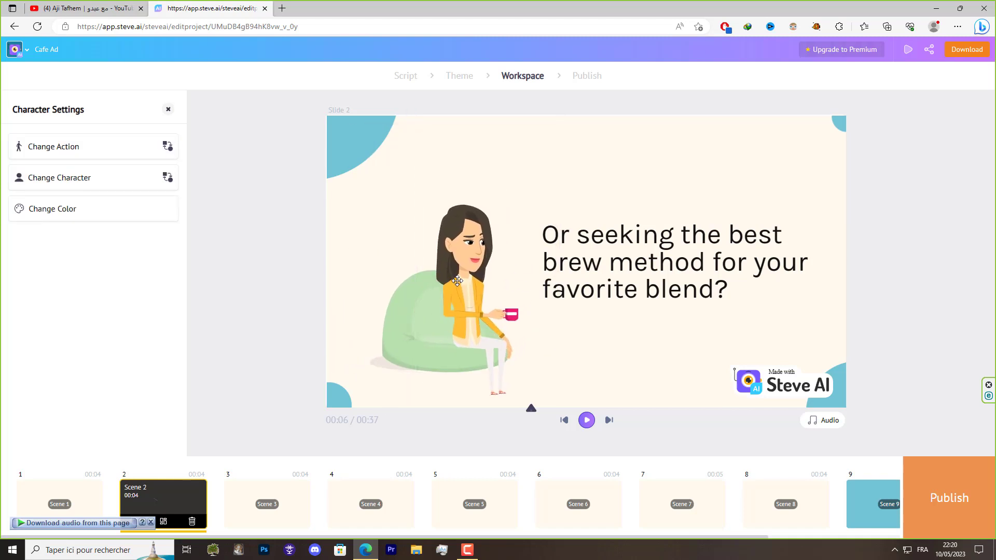
mouse_move(636, 261)
mouse_down()
mouse_move(655, 239)
mouse_move(648, 273)
mouse_up()
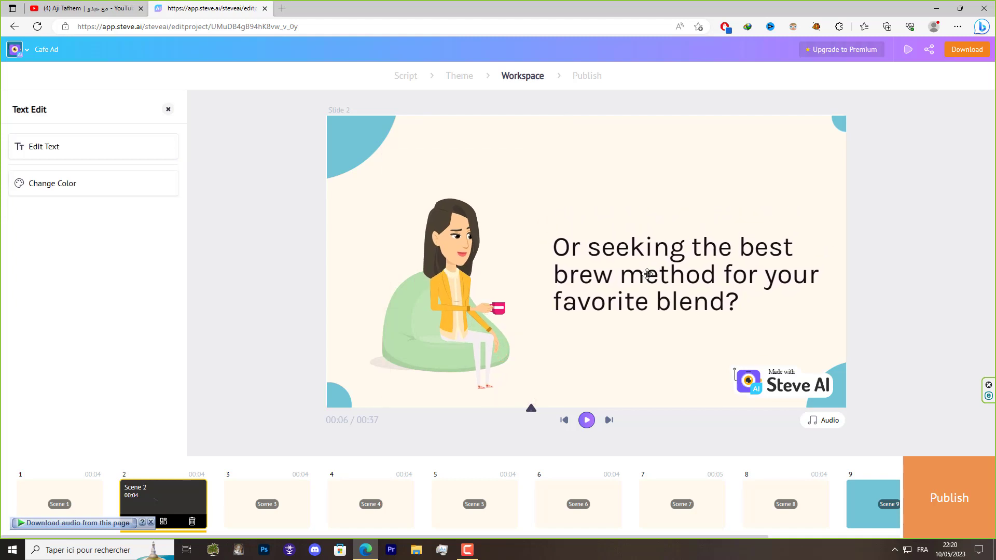
click(908, 226)
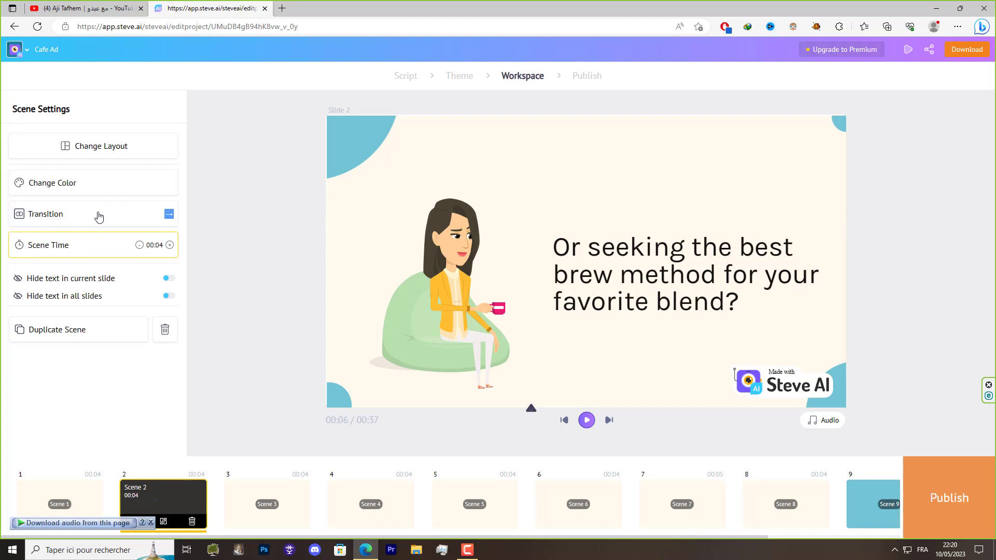
Check Scene 2's layout options and replace the seated woman with the short-haired character in glasses
click(47, 145)
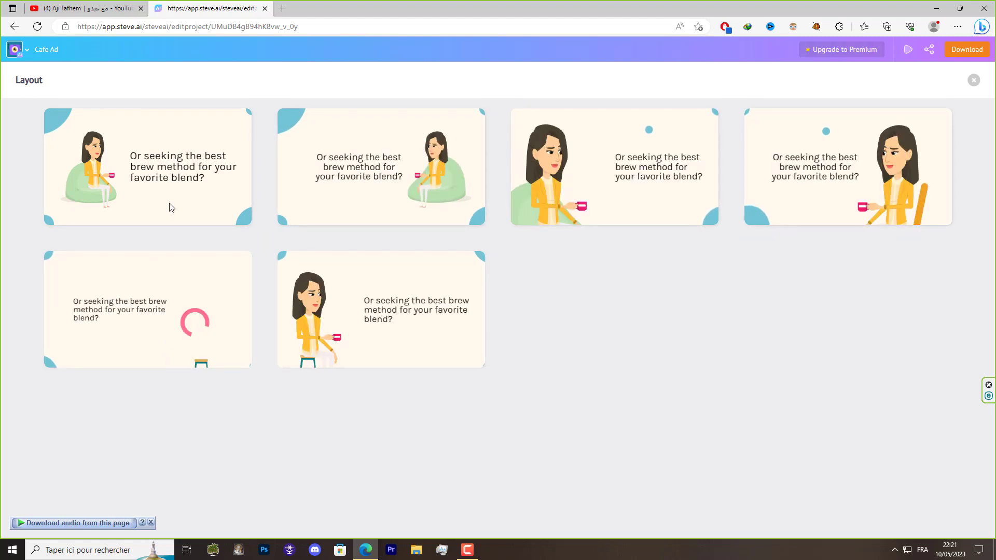
click(975, 81)
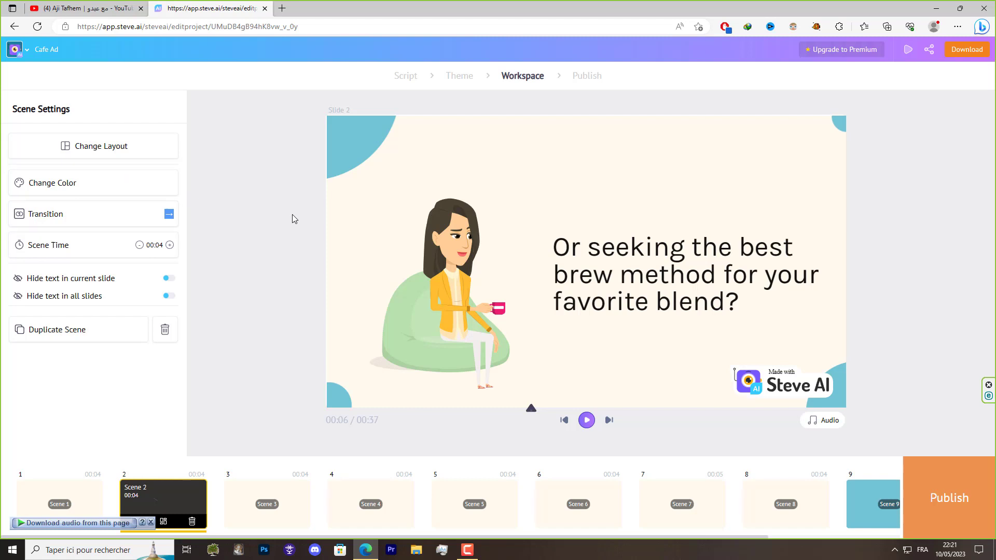
click(446, 280)
click(59, 177)
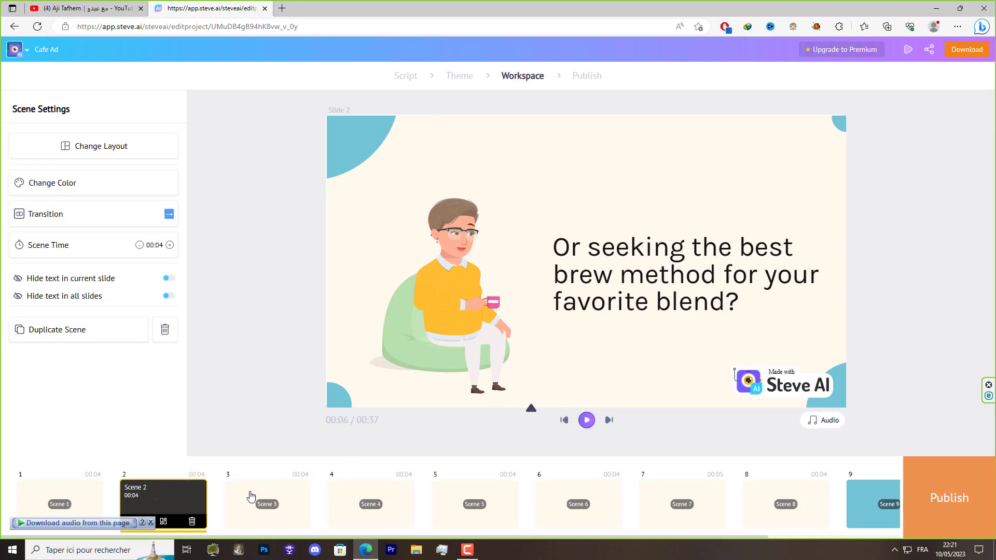
Recolour the green bean bag in Scene 2 to light pink
click(465, 299)
click(47, 210)
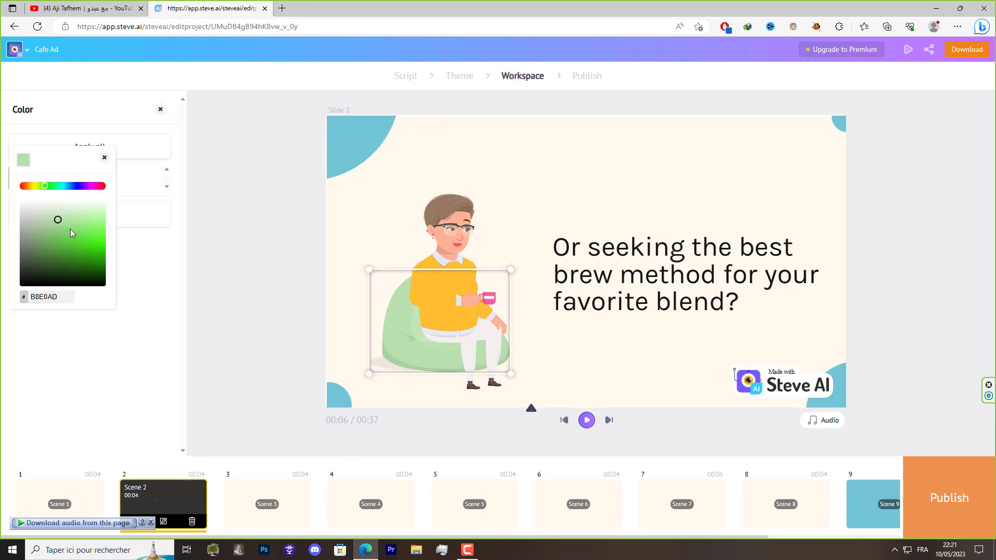
drag(70, 229, 85, 208)
click(95, 186)
click(88, 237)
click(77, 243)
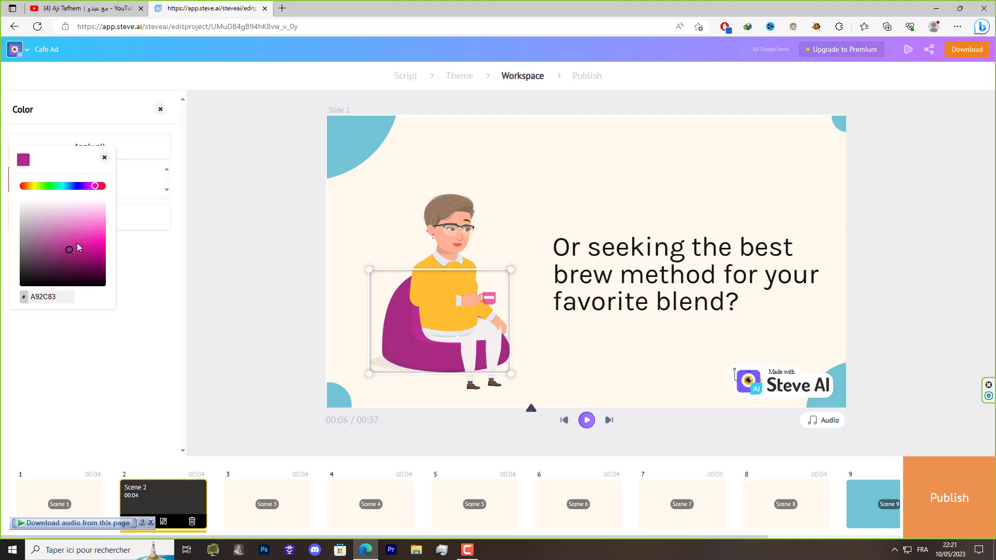
click(78, 218)
click(289, 162)
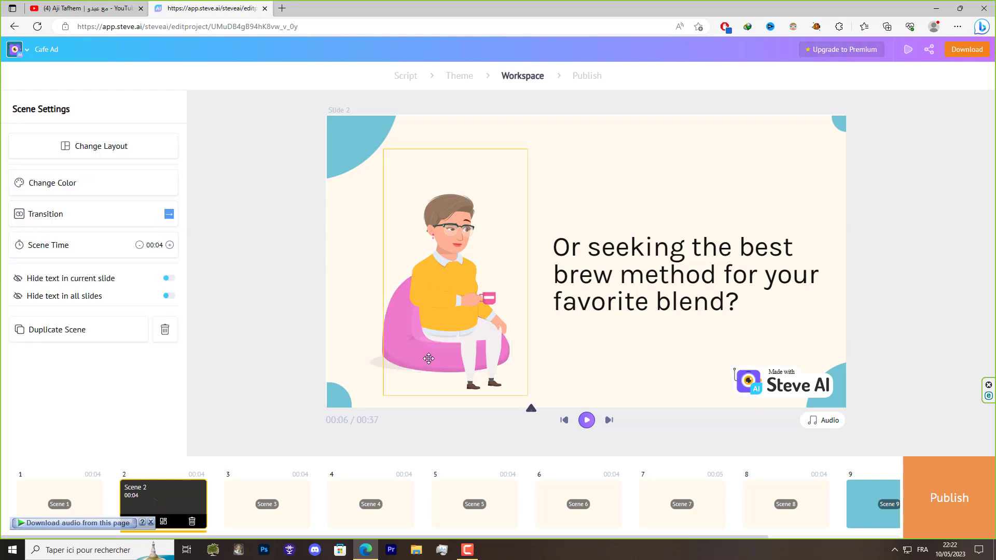
Change the blue corner shapes in Scene 2 to light purple C59FEE
click(374, 147)
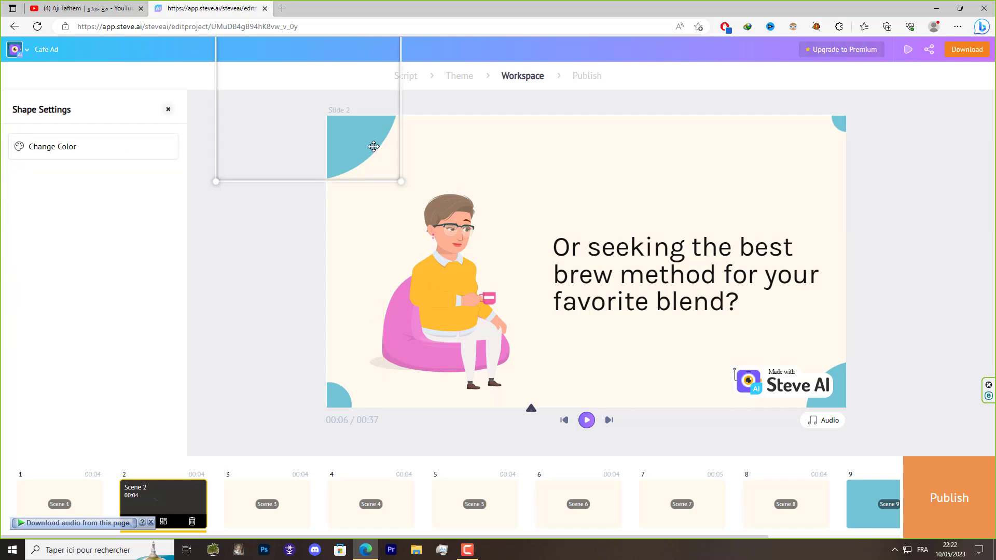
click(125, 149)
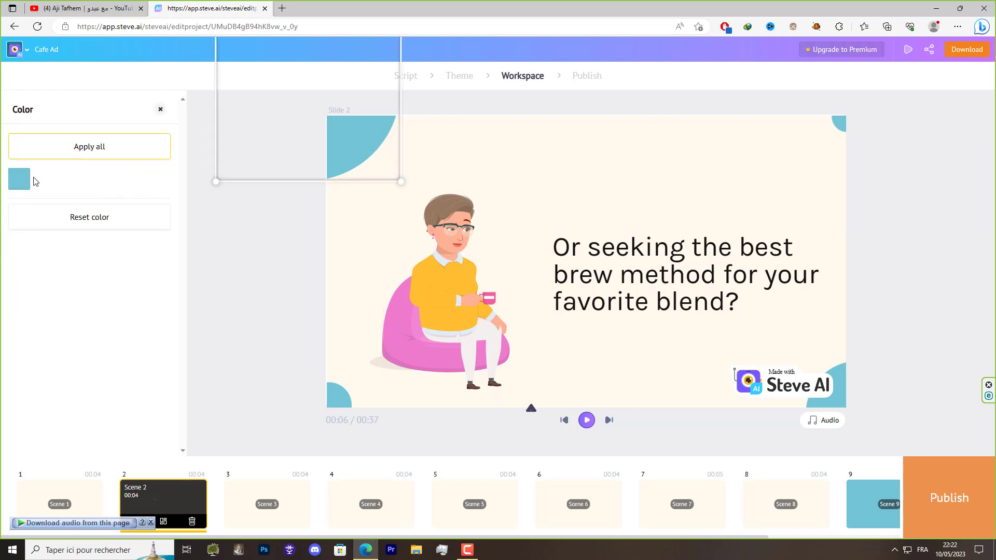
click(19, 185)
drag(64, 186, 84, 186)
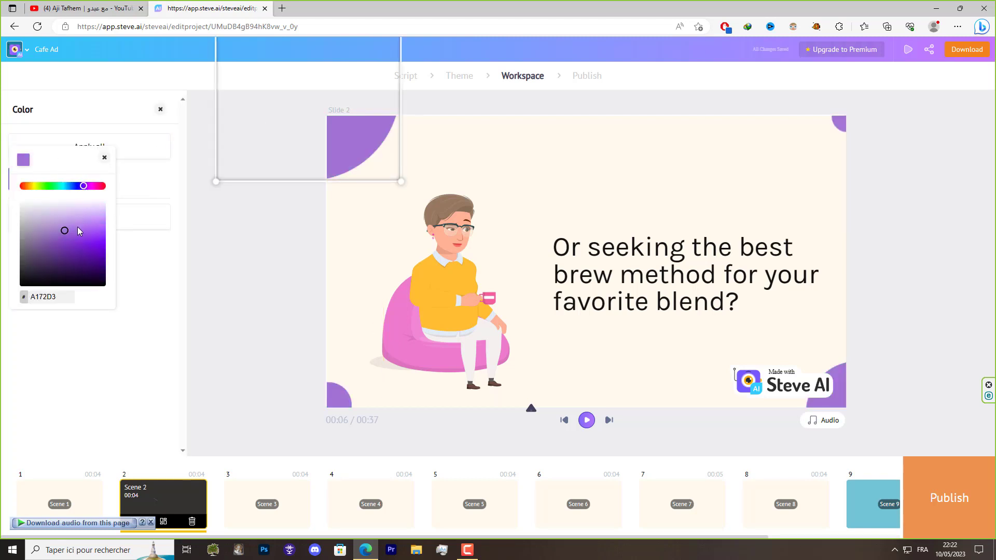
click(86, 254)
click(82, 223)
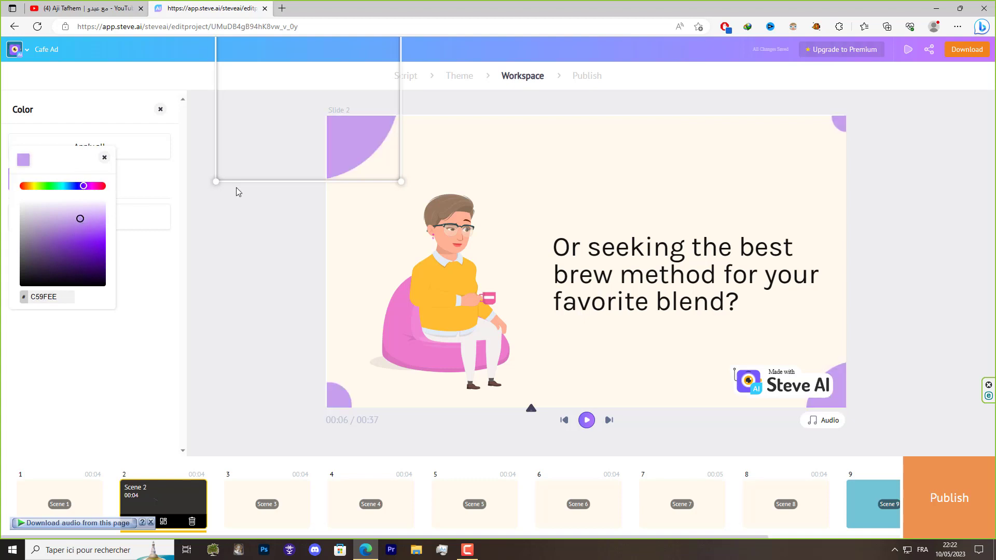
click(340, 224)
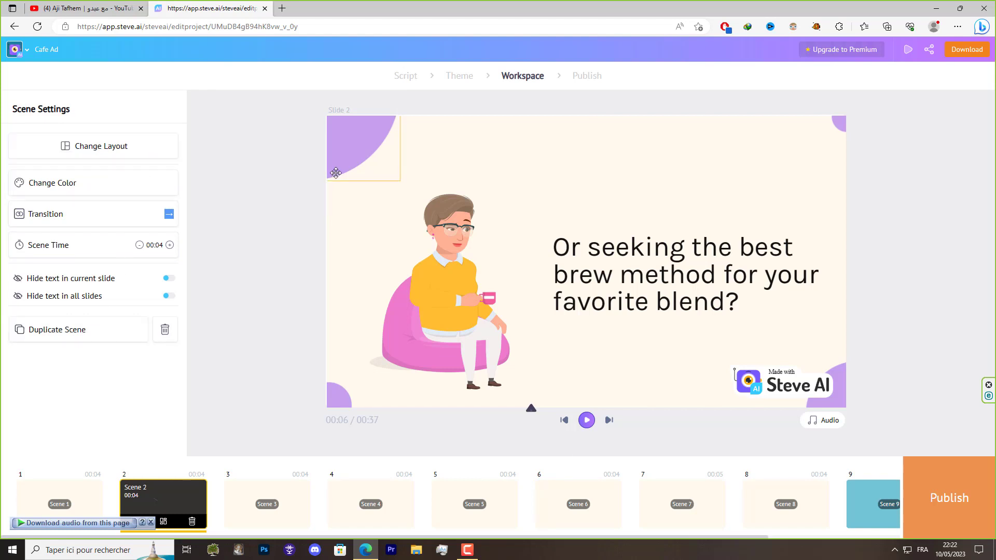
click(358, 140)
click(289, 267)
click(467, 551)
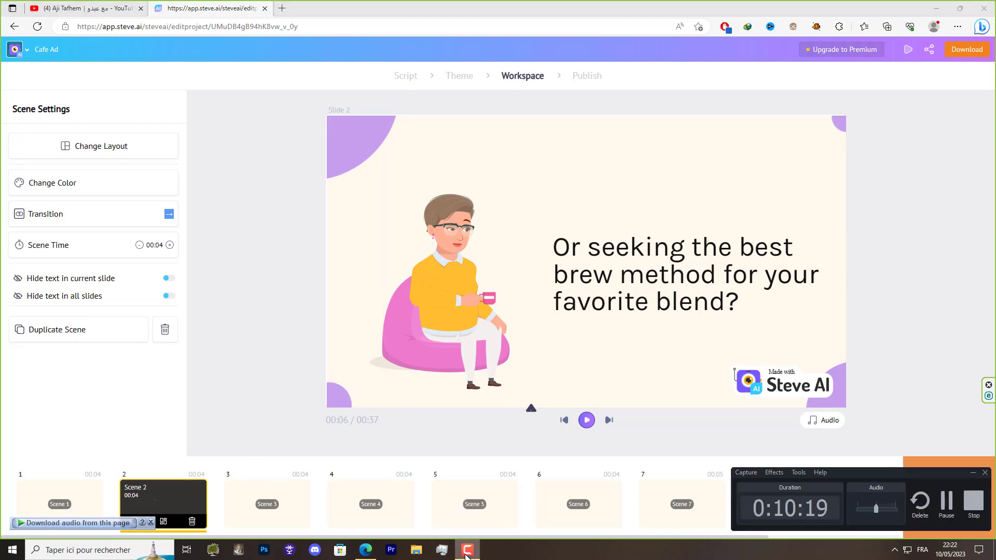
click(466, 553)
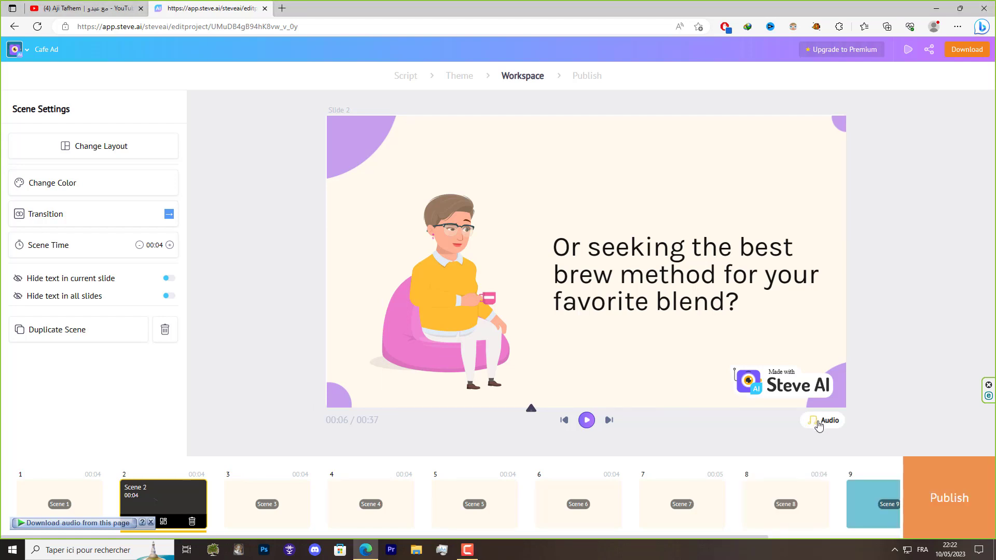
Generate an English voiceover with US accent and the female voice Joanna, and play the video to hear it
click(819, 422)
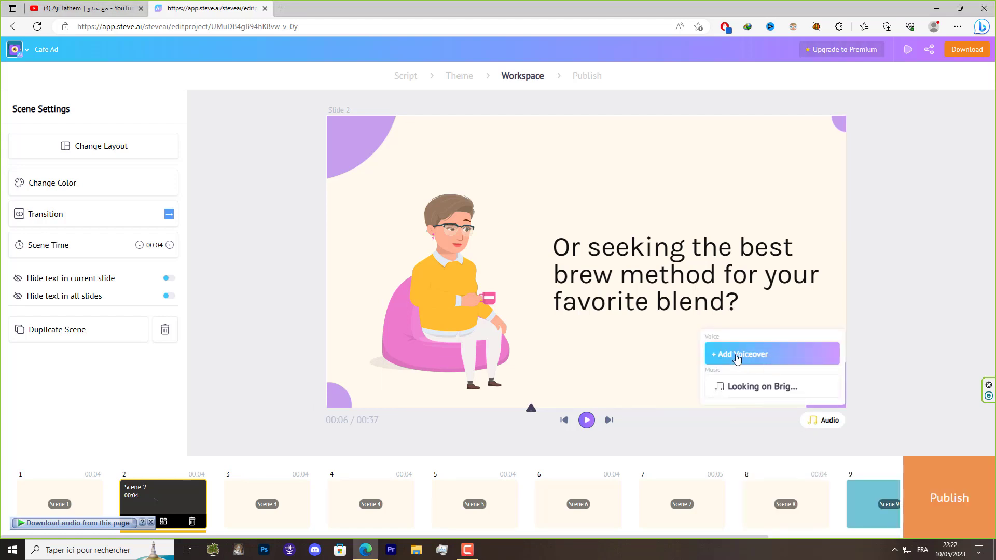
click(754, 354)
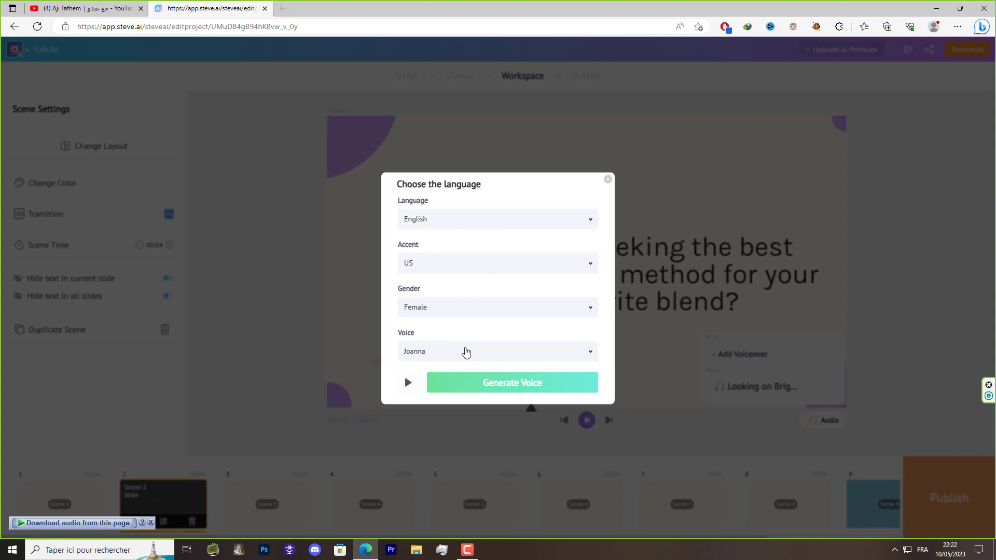
click(491, 384)
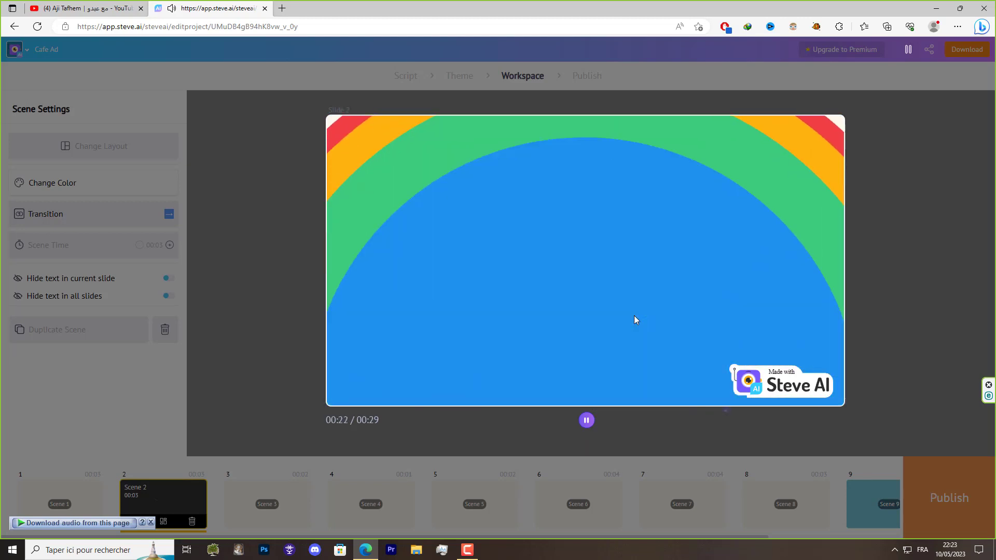
click(263, 247)
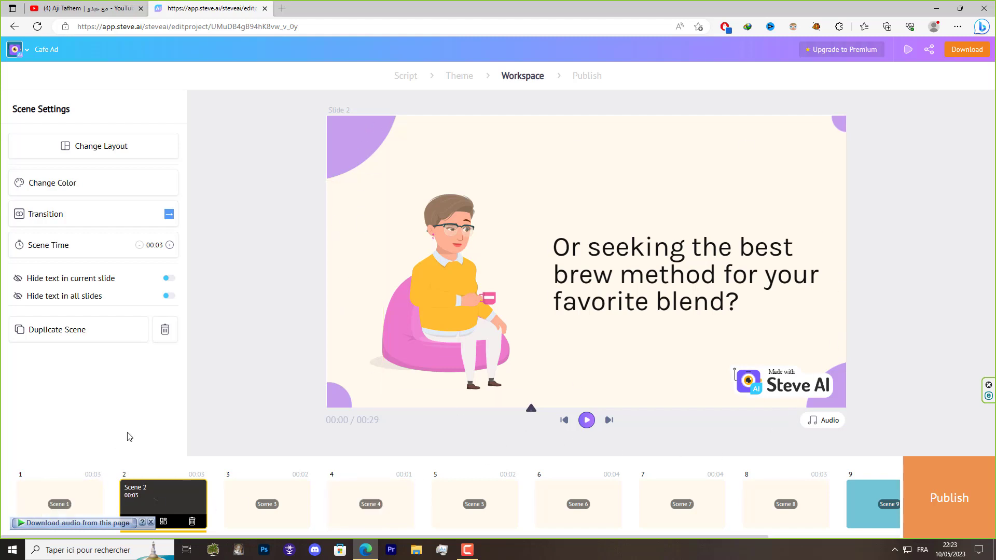
click(468, 549)
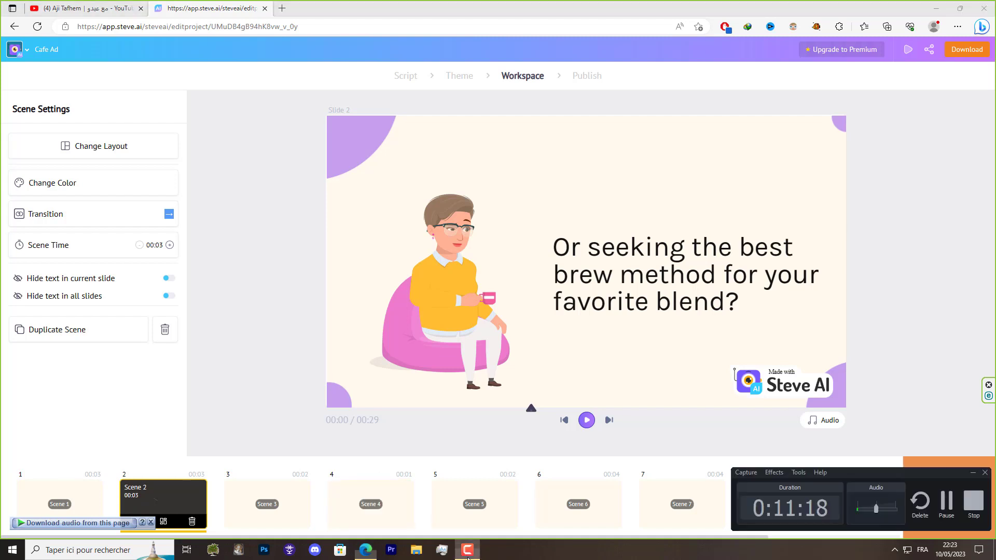